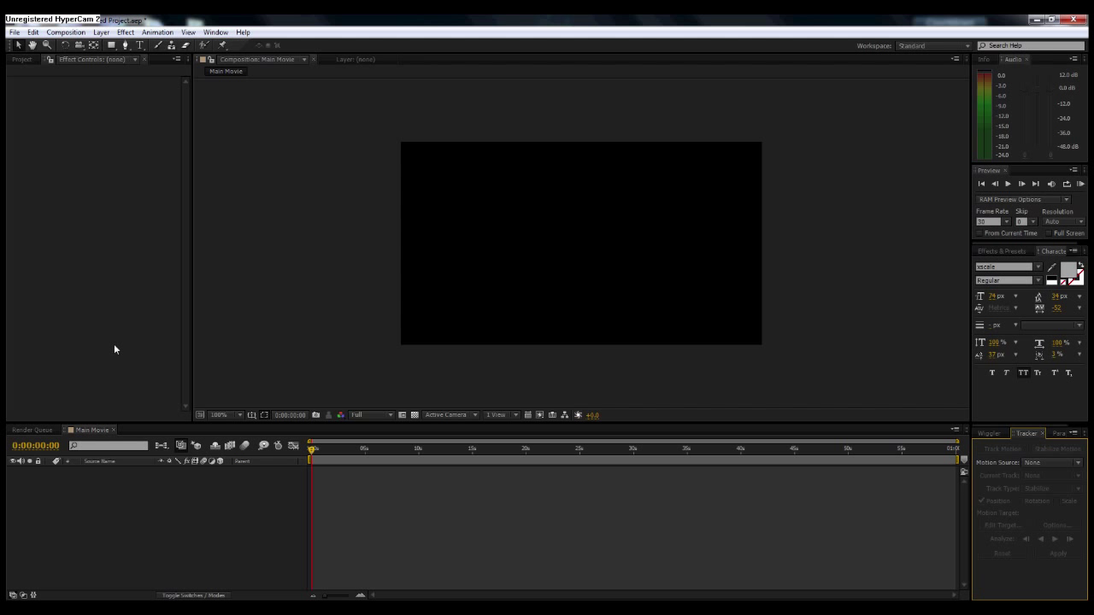
Tour the Effect Controls, Composition and Timeline panels, ending on Main Movie (640x360, 30 fps) in the Project panel
click(98, 312)
click(265, 280)
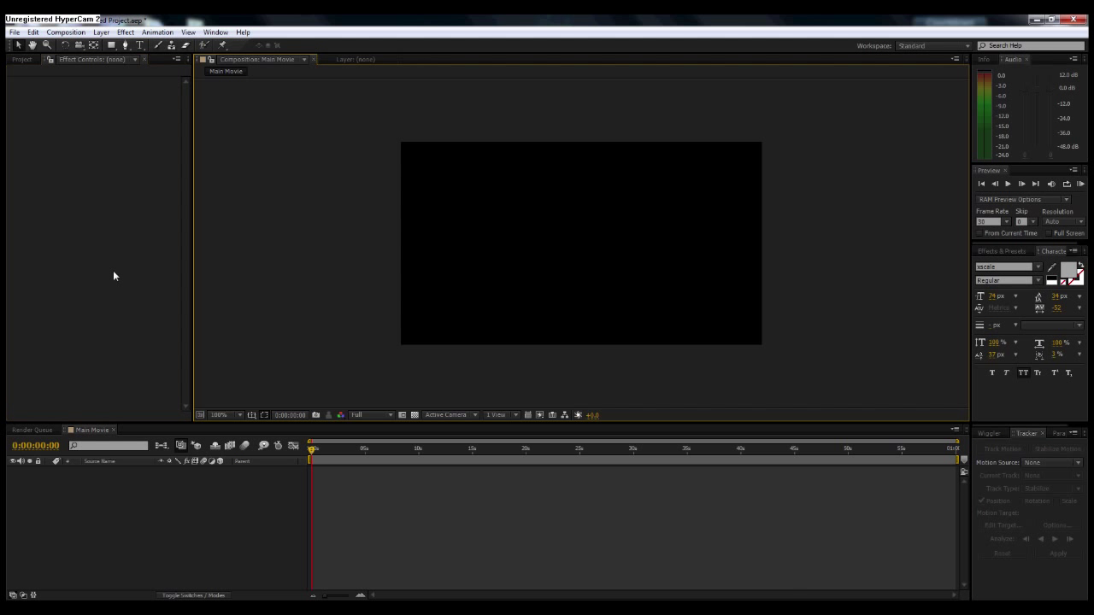
click(100, 274)
click(236, 506)
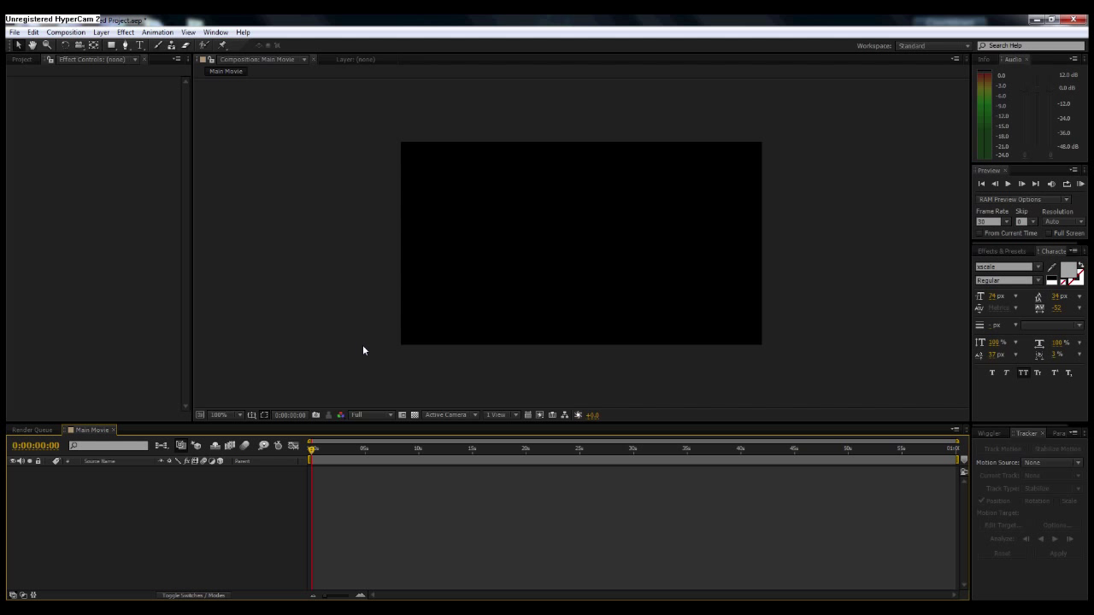
Select the Main Movie composition in the Project panel and delete it
click(20, 59)
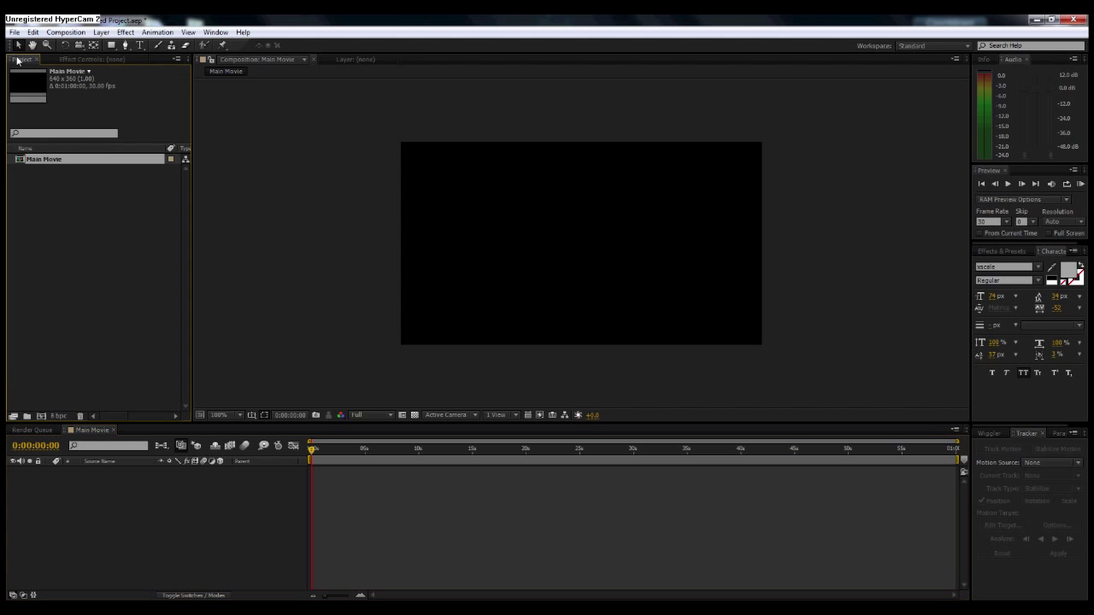
key(Delete)
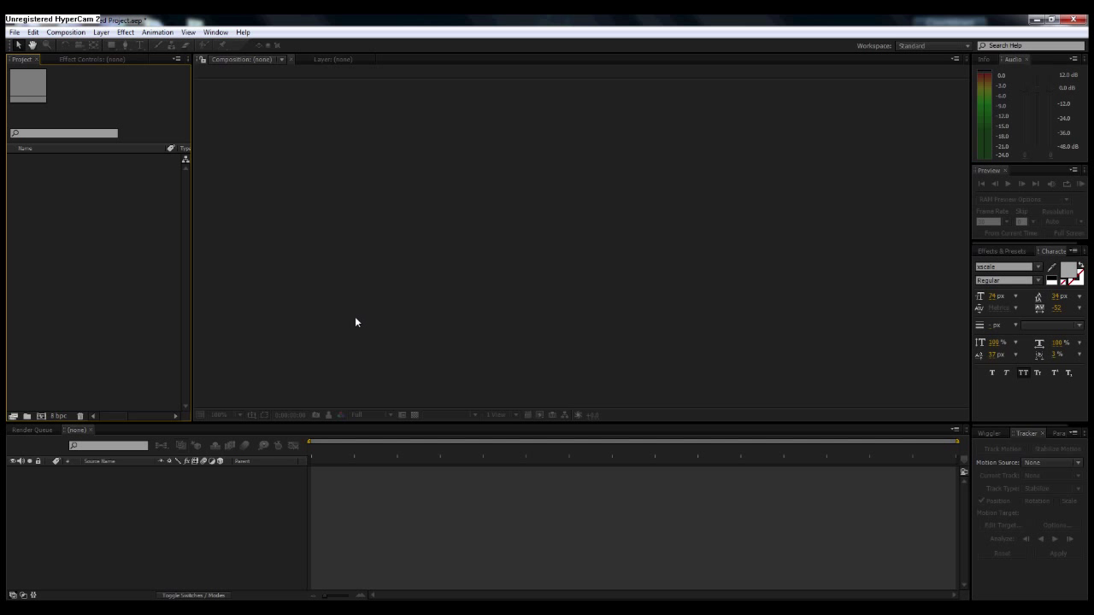
click(32, 32)
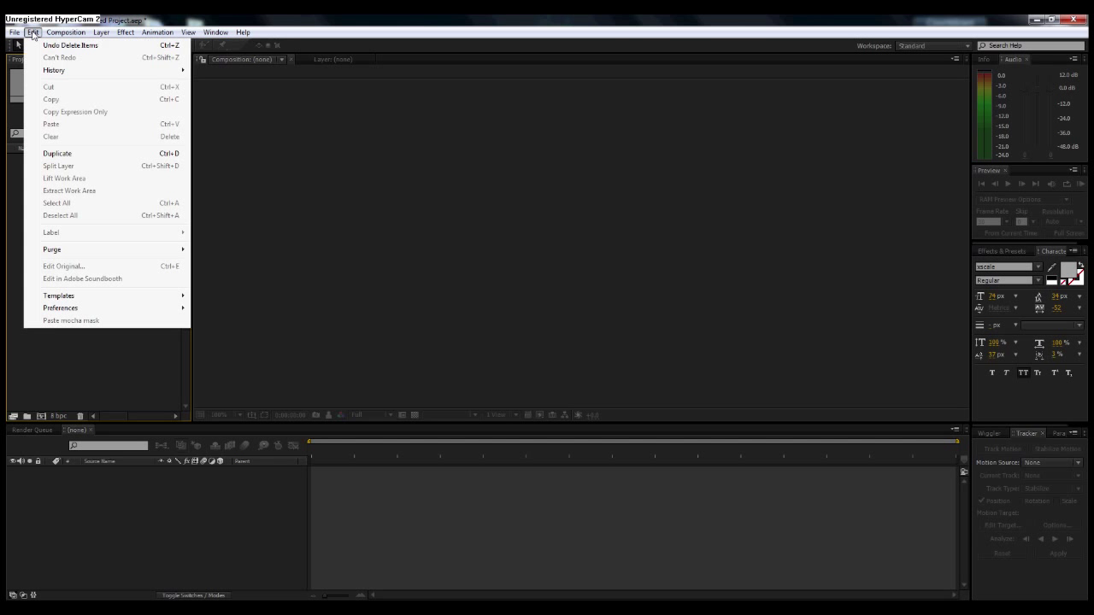
mouse_move(81, 310)
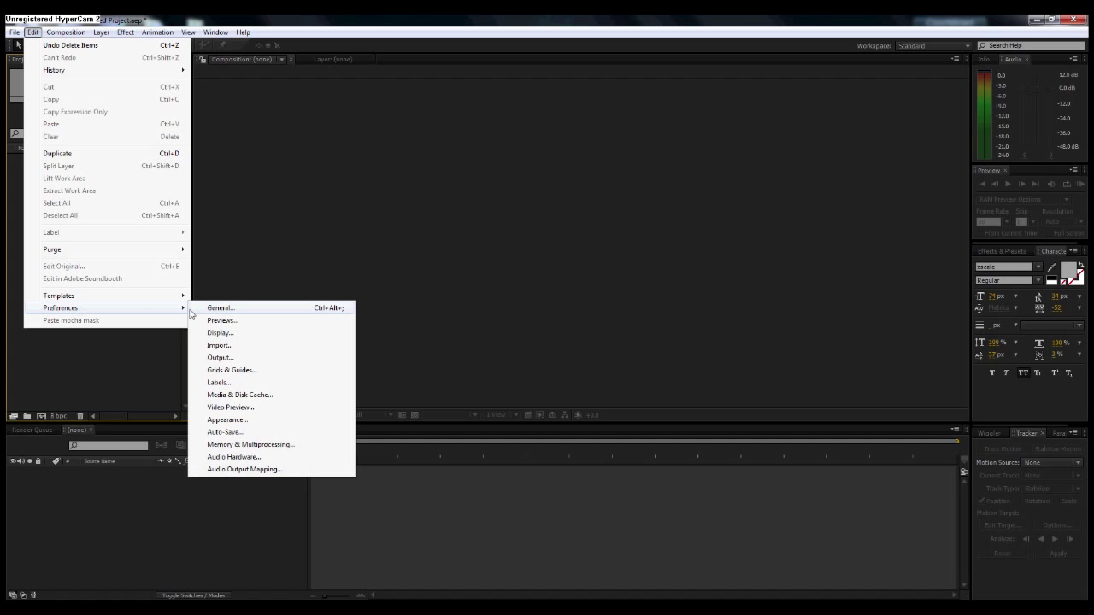
click(234, 421)
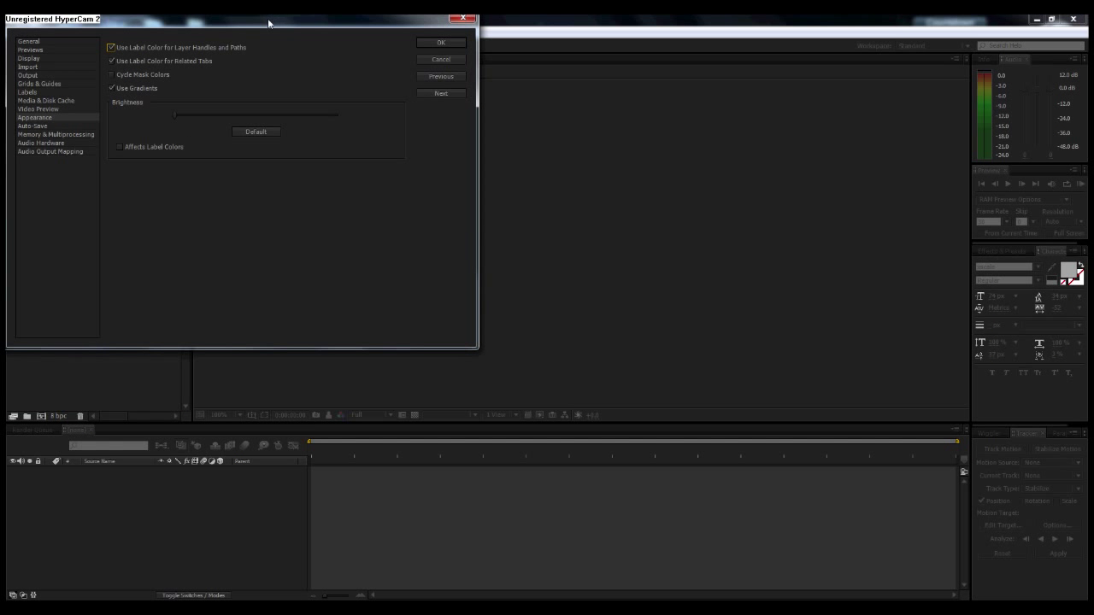
drag(269, 23, 540, 131)
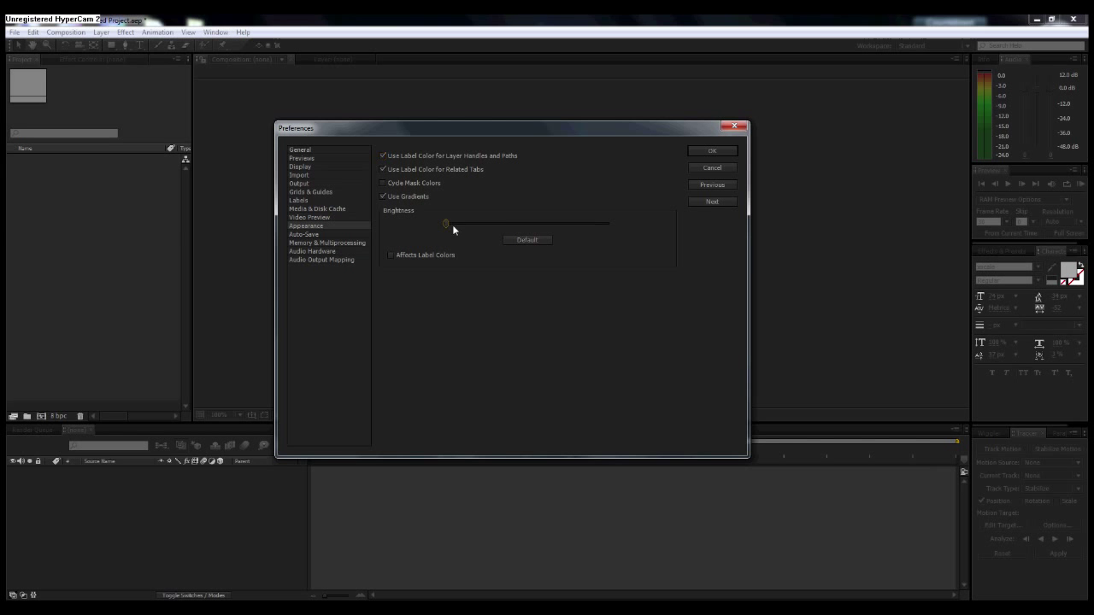
drag(445, 224, 422, 223)
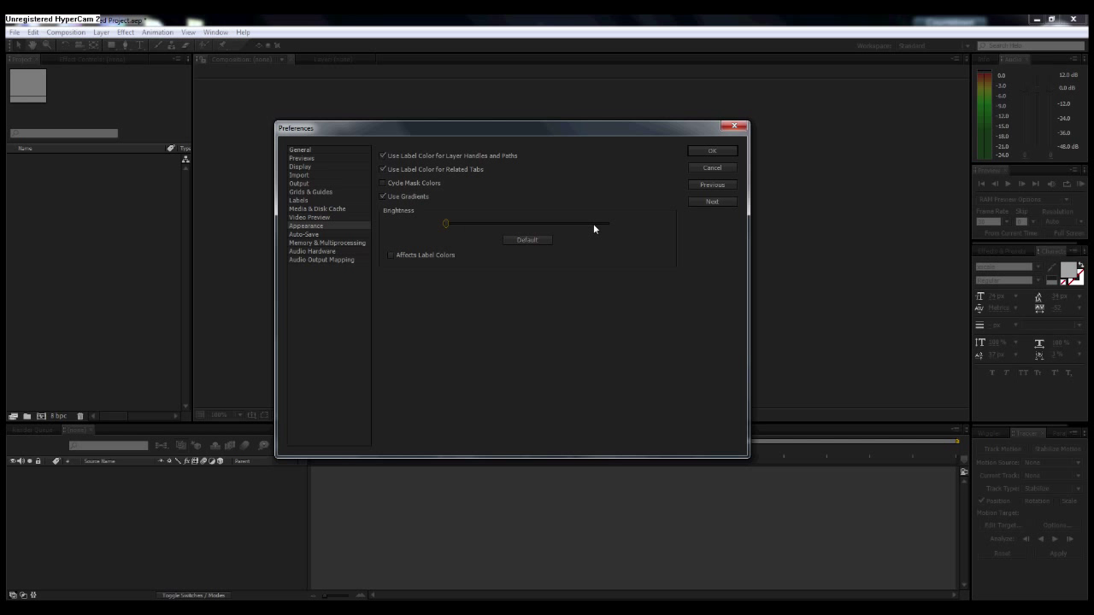
drag(593, 223, 422, 228)
click(721, 169)
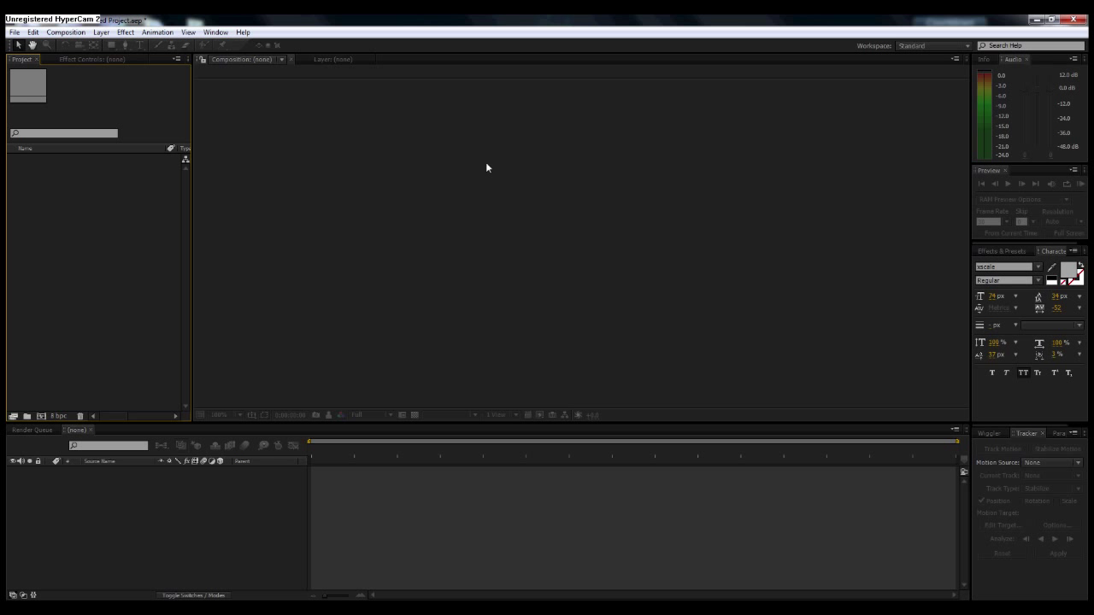
click(335, 218)
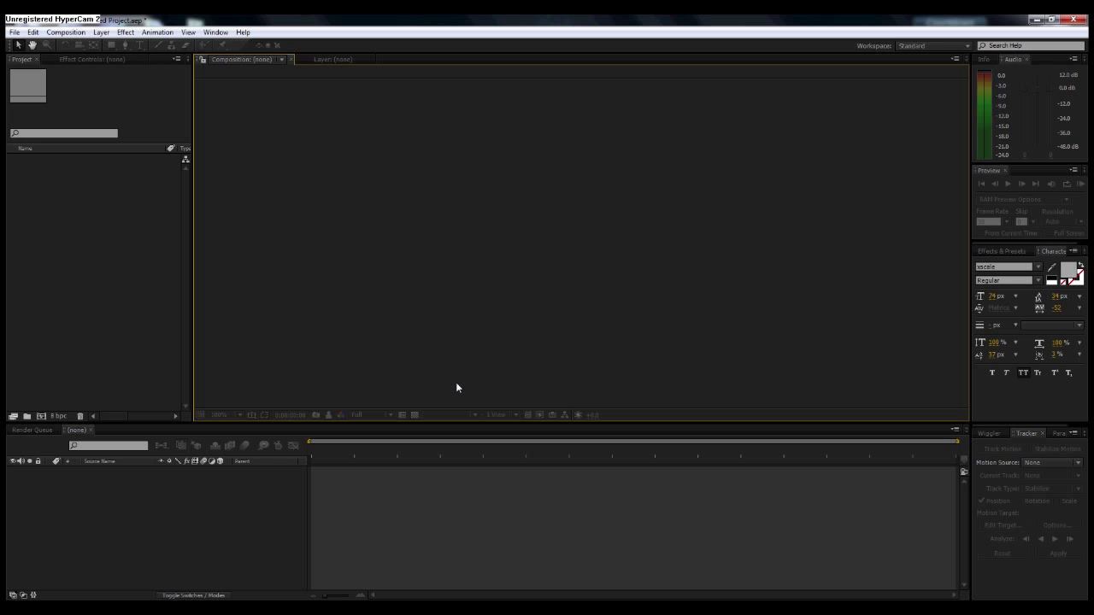
click(444, 484)
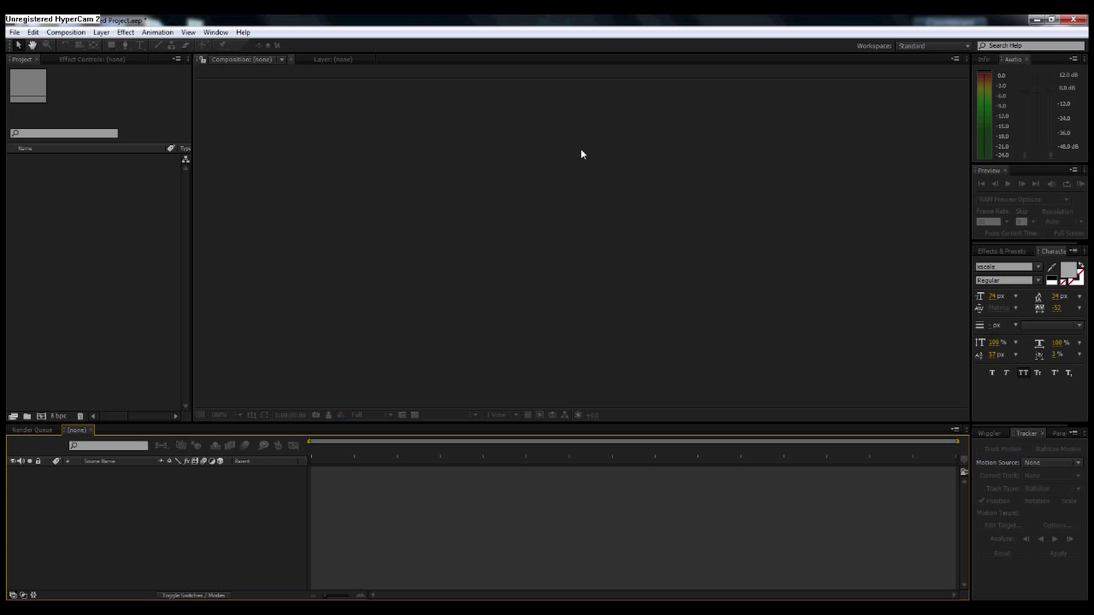
click(578, 259)
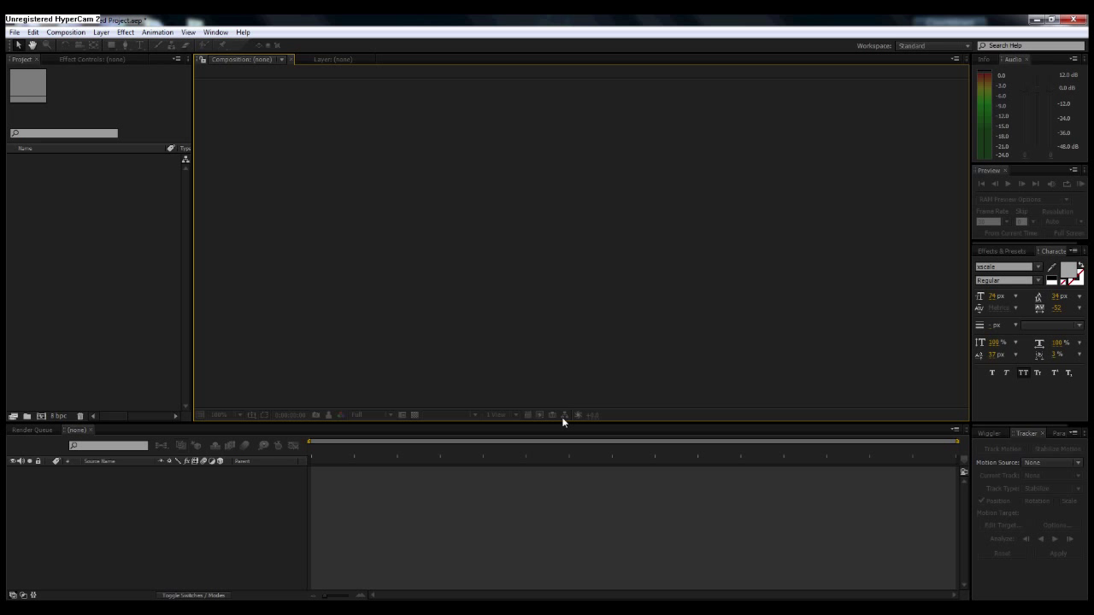
click(433, 510)
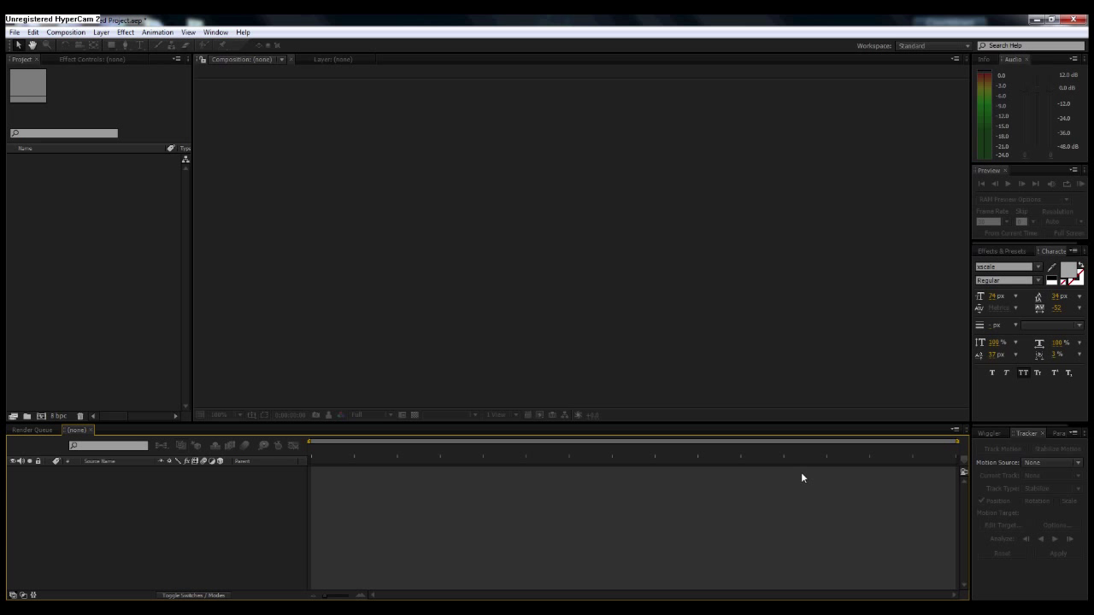
click(104, 243)
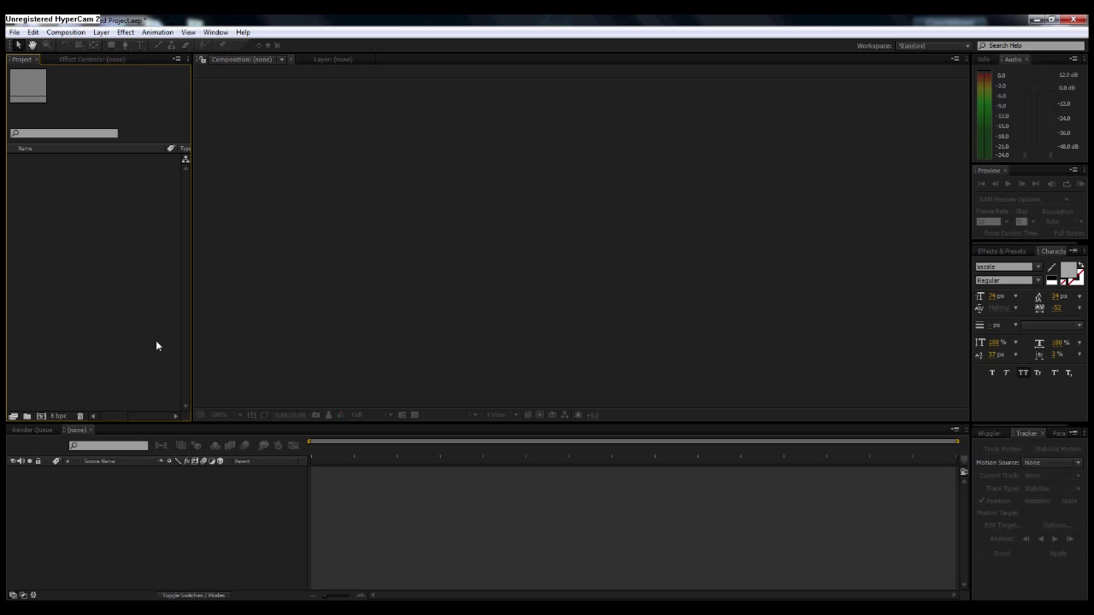
click(15, 32)
mouse_move(187, 221)
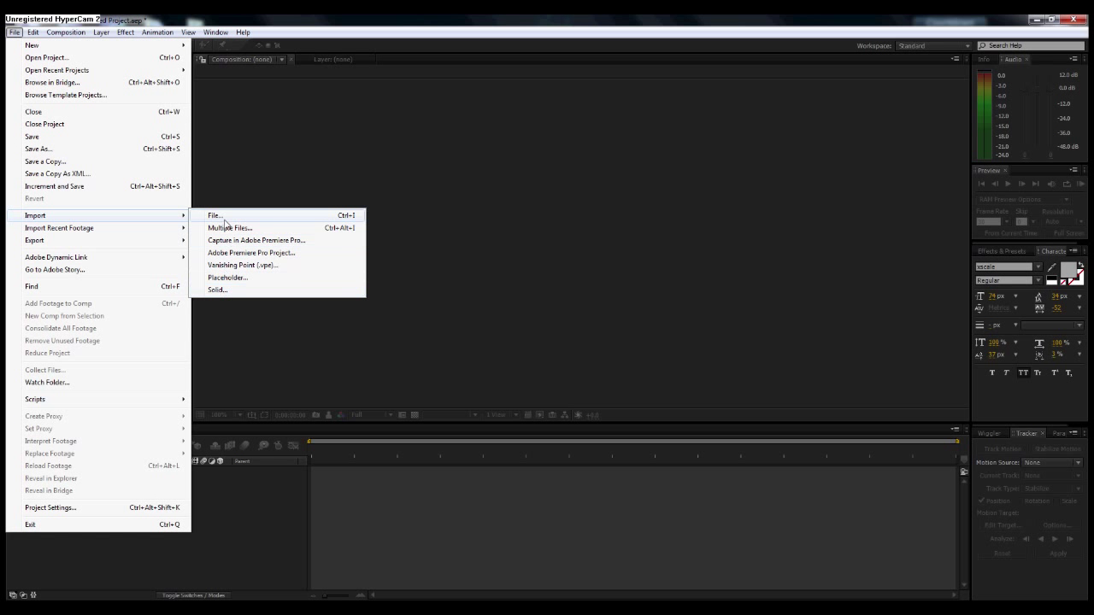
click(264, 163)
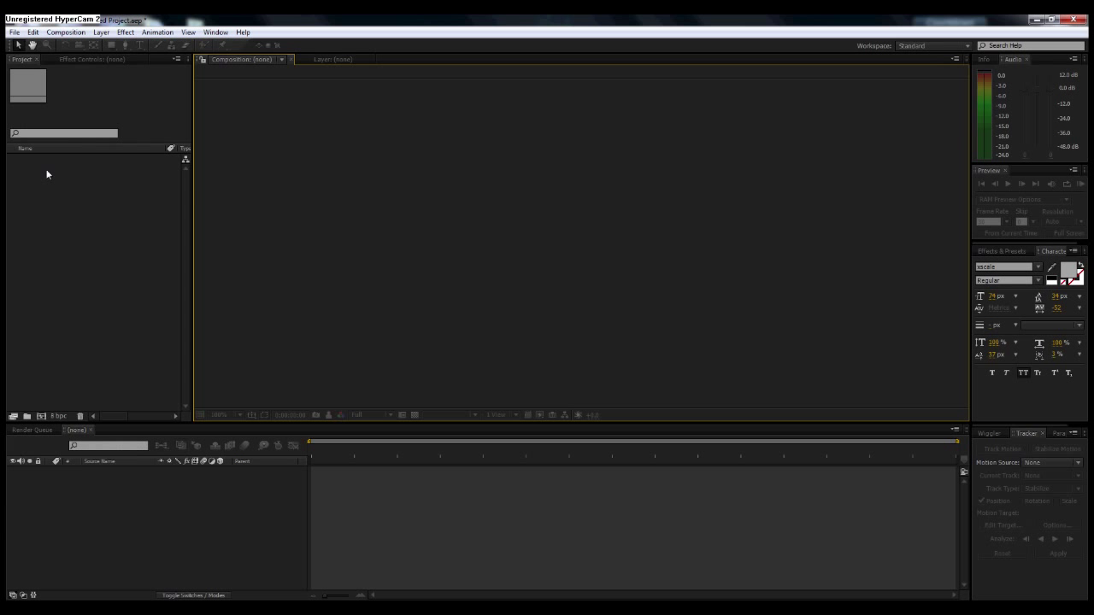
click(47, 179)
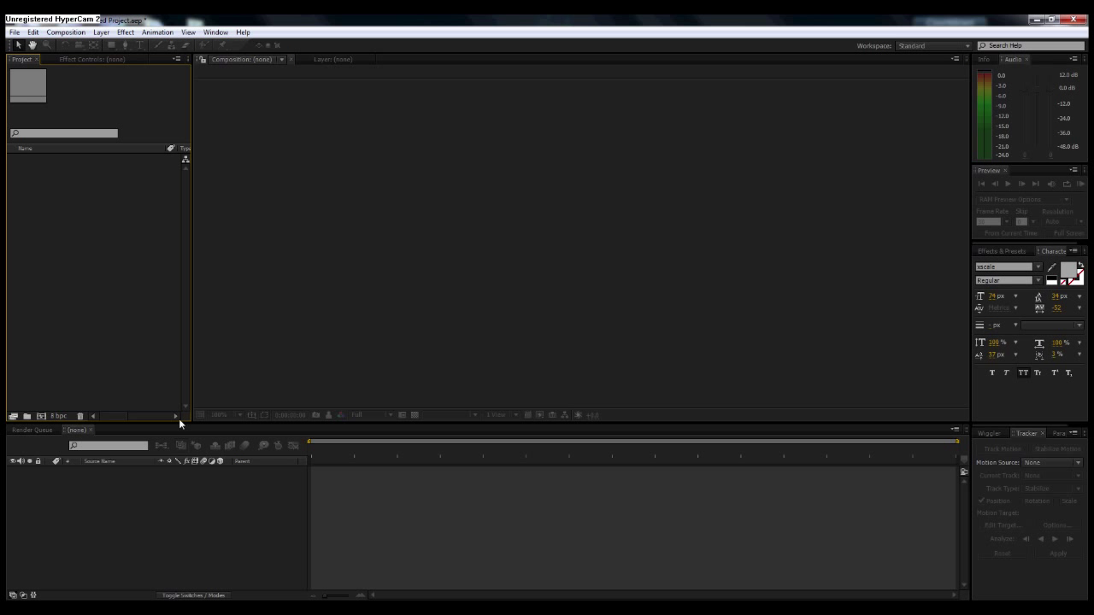
click(397, 221)
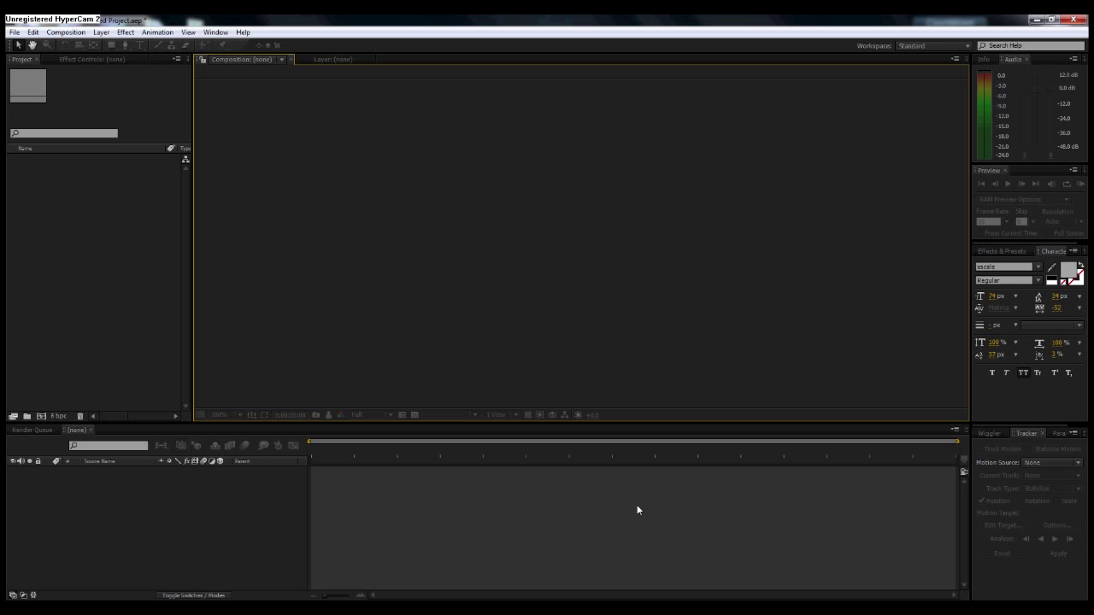
click(350, 504)
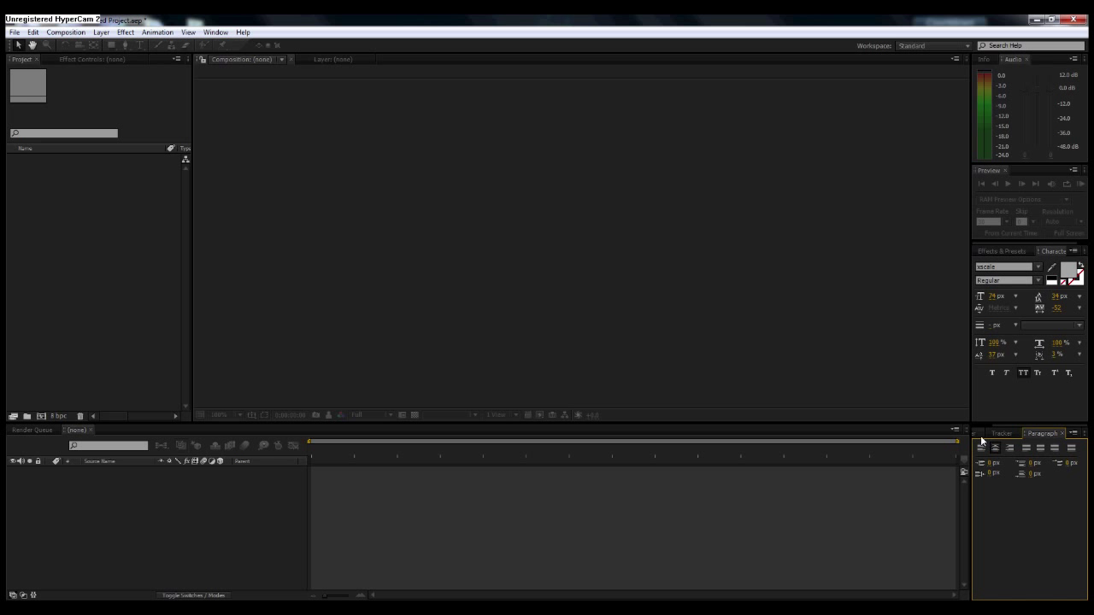
Cycle through the Wiggler, Tracker and Paragraph tabs, ending on Wiggler, and dismiss the Window menu
click(987, 434)
click(1025, 434)
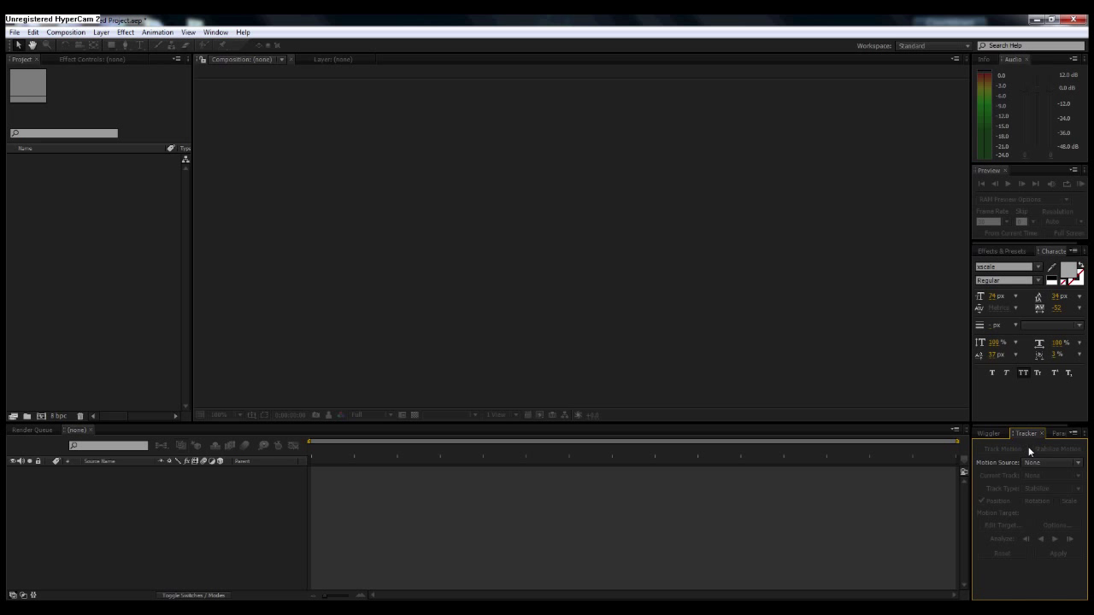
click(1054, 434)
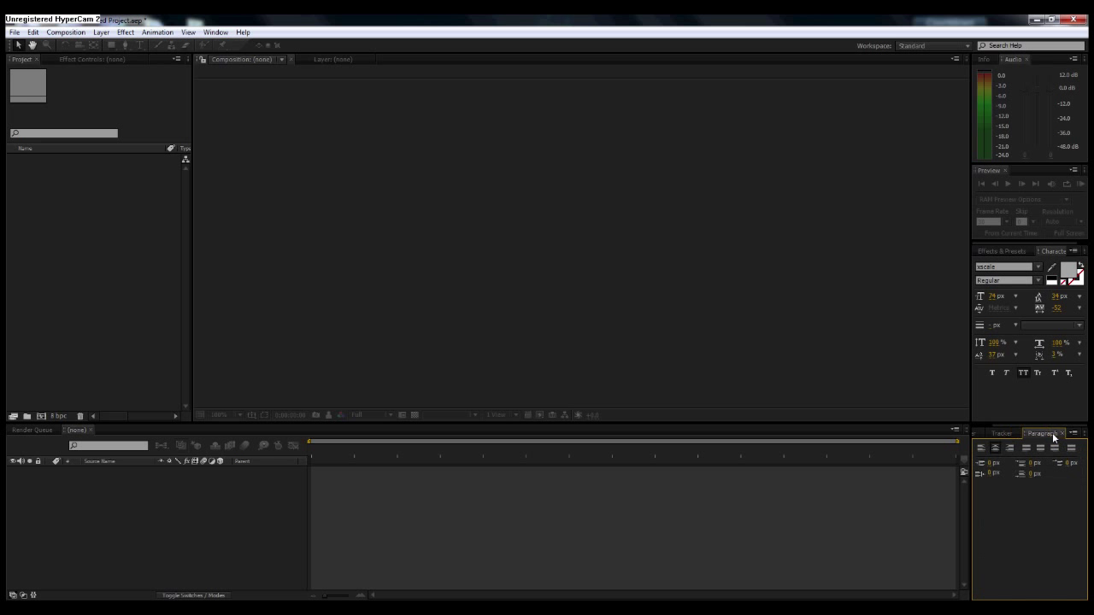
click(979, 436)
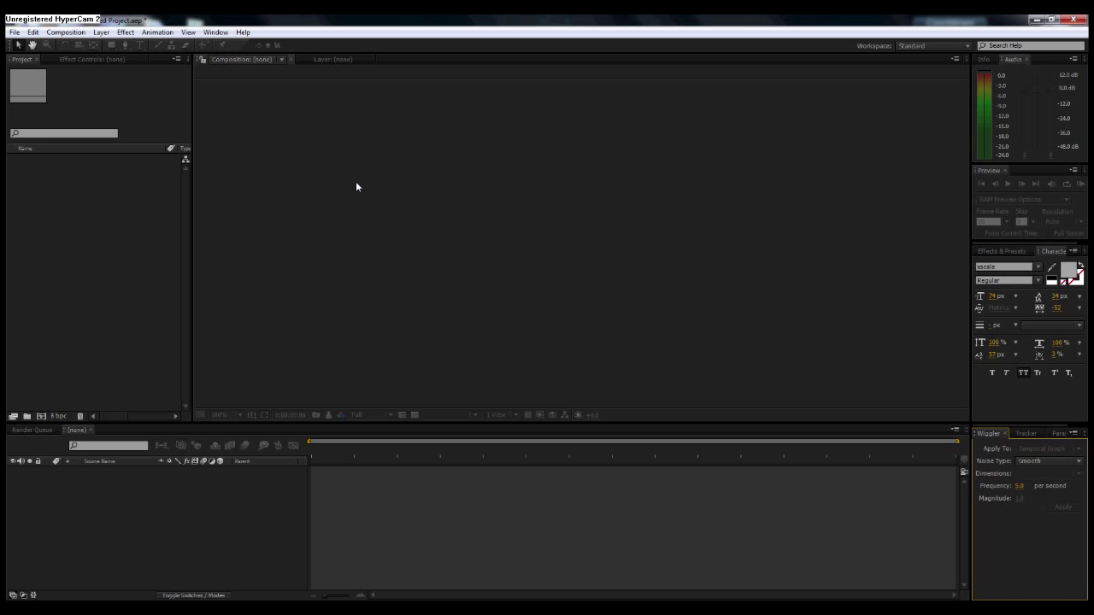
click(1027, 435)
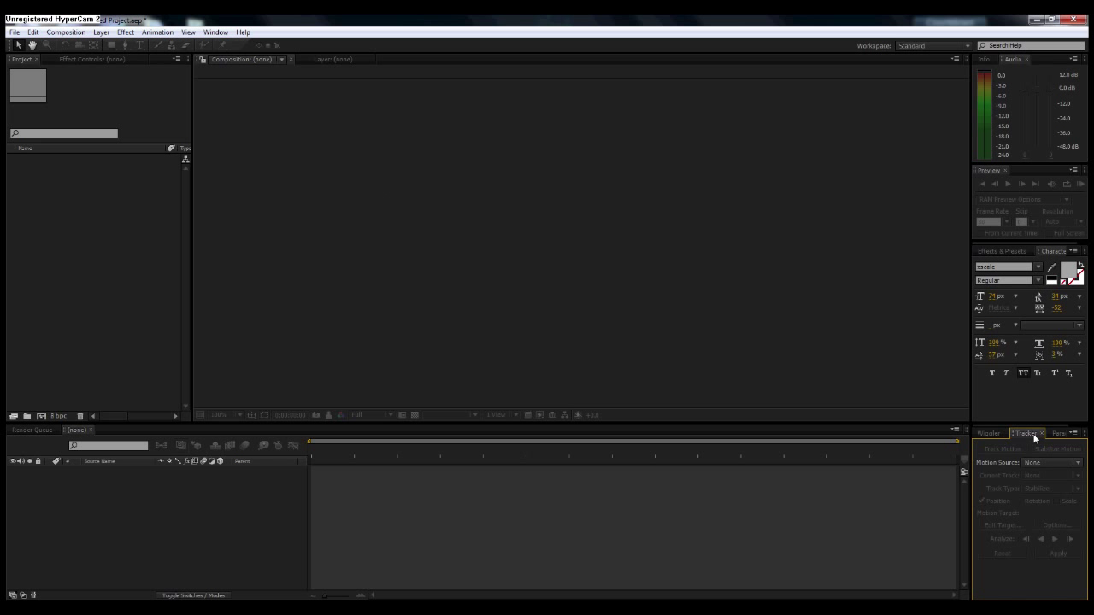
click(988, 434)
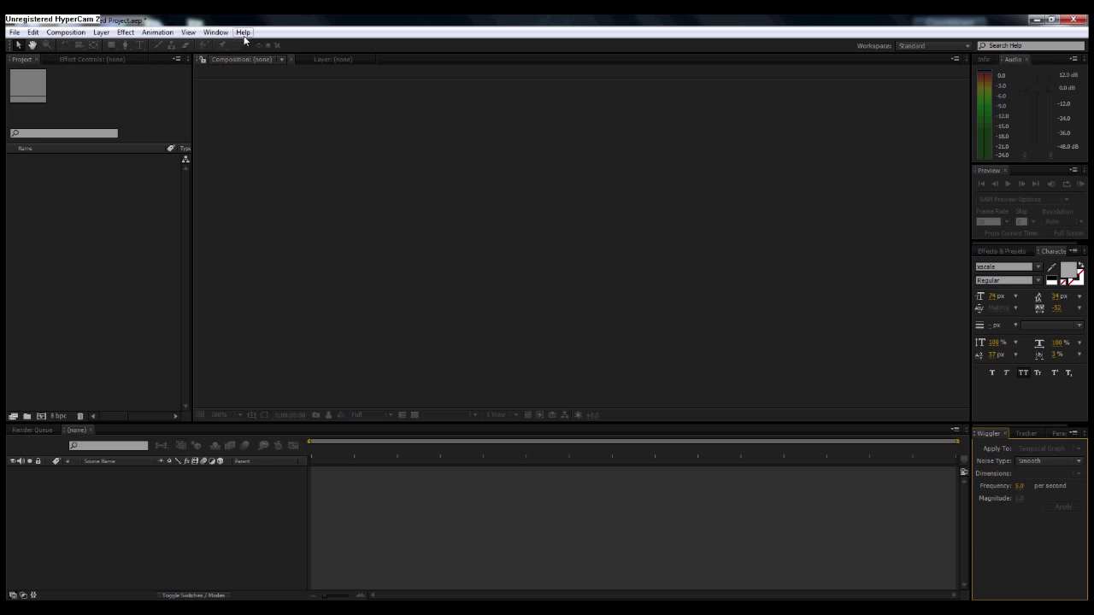
click(215, 33)
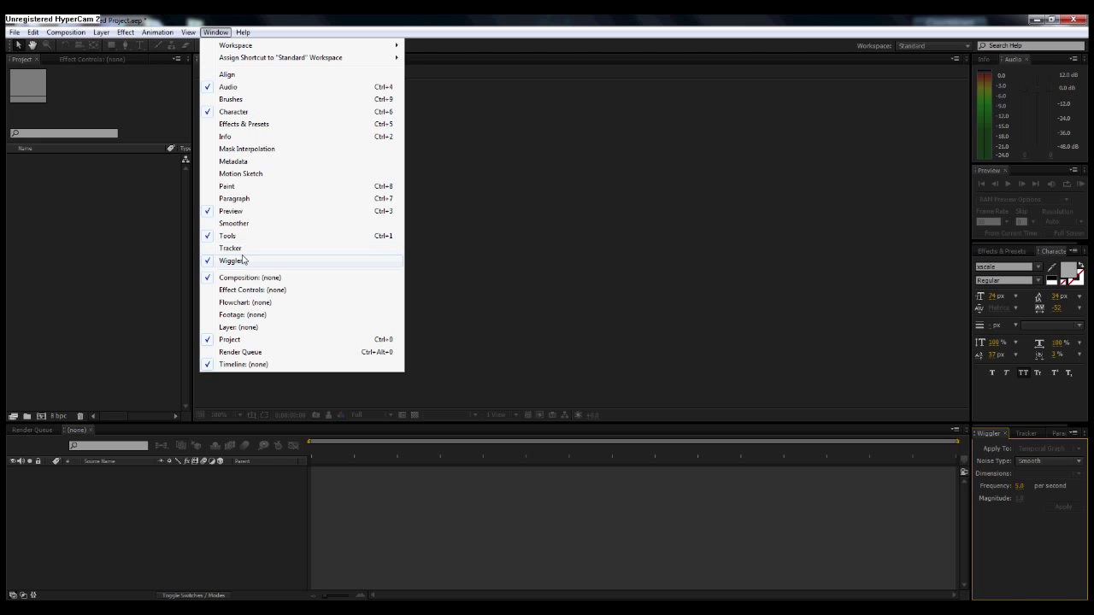
click(983, 528)
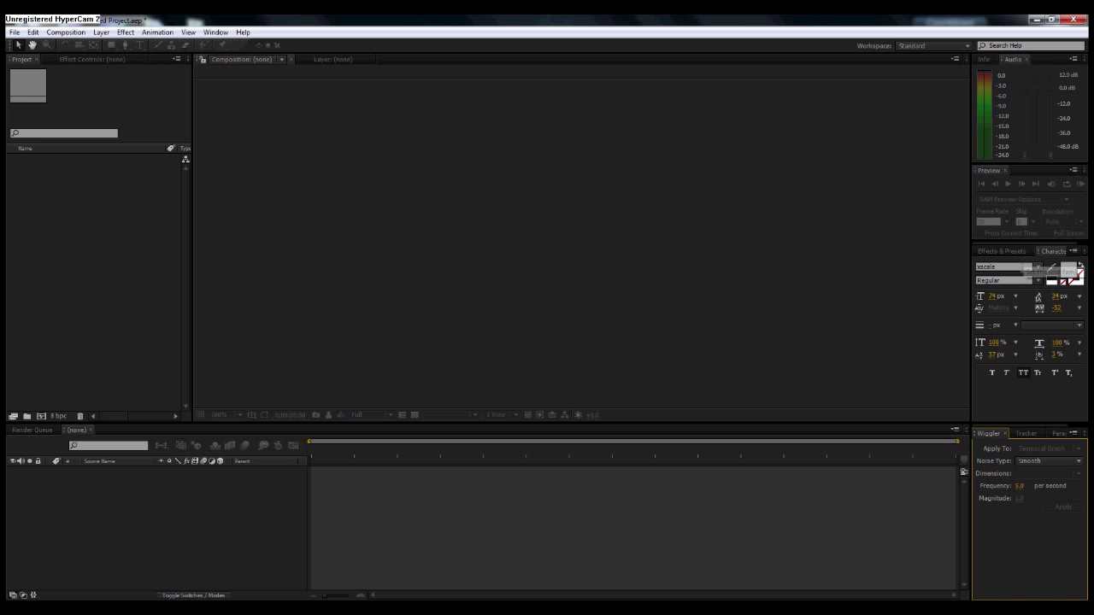
Check the Character font list and Text Color picker without changes, then show Effects & Presets
click(1038, 267)
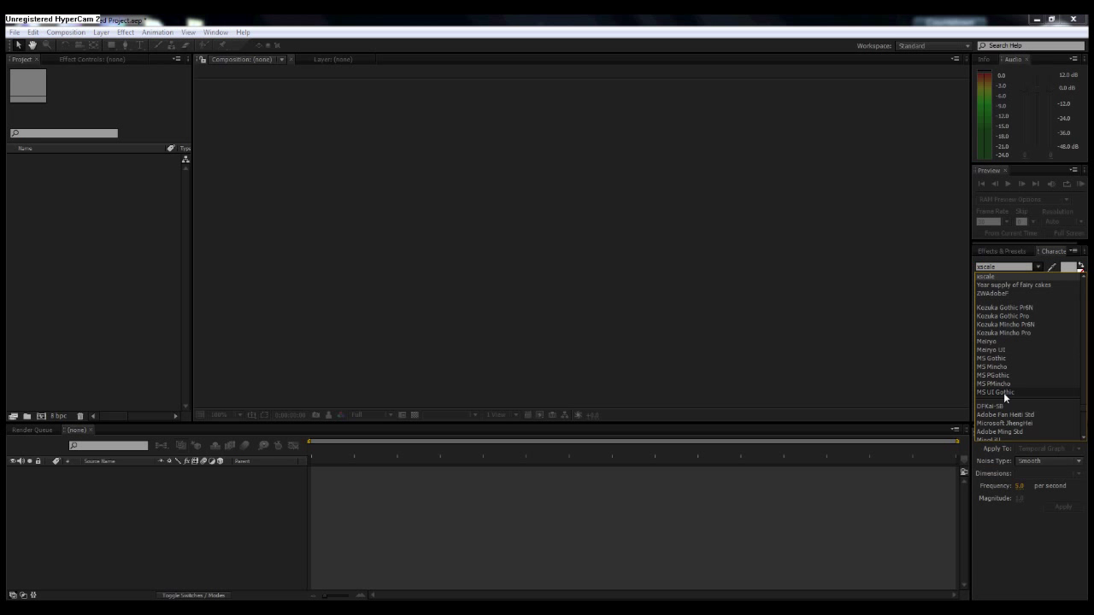
click(940, 369)
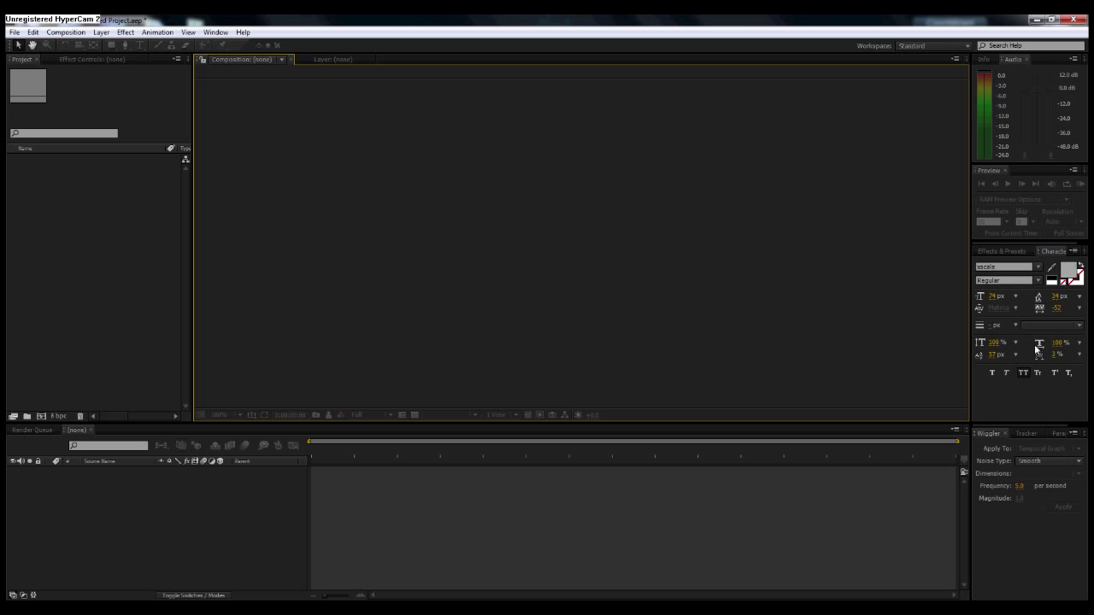
click(1068, 271)
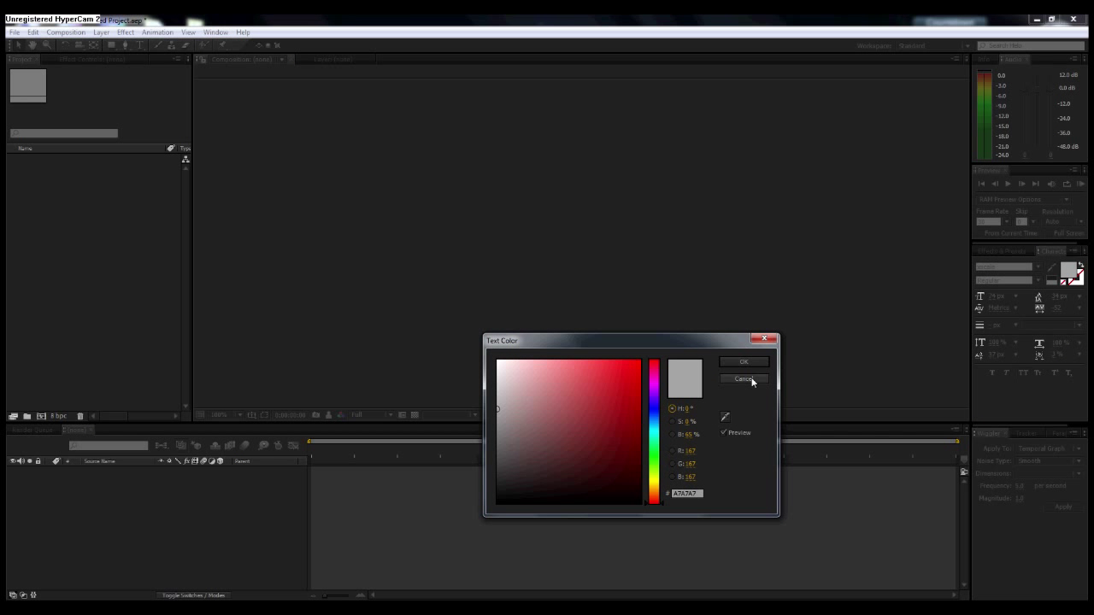
click(743, 380)
click(1017, 250)
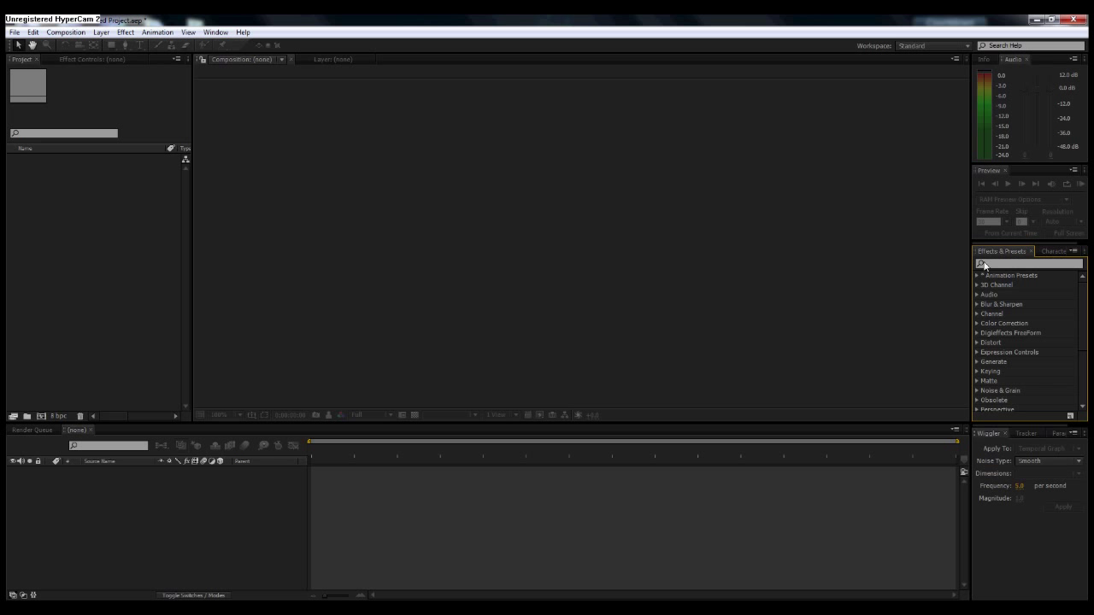
click(126, 33)
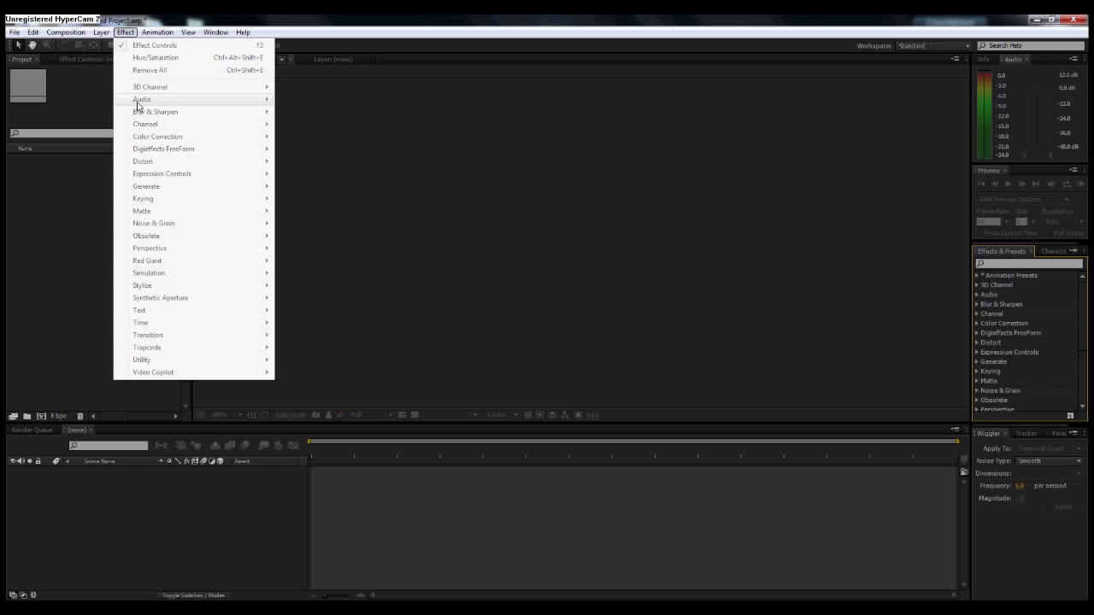
click(1029, 264)
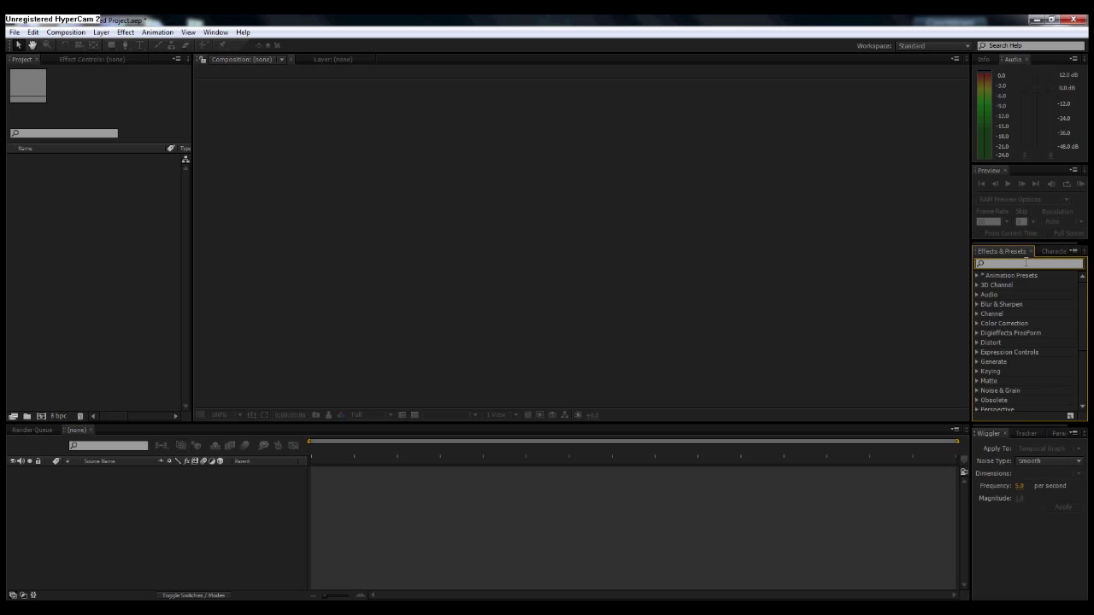
text(hue)
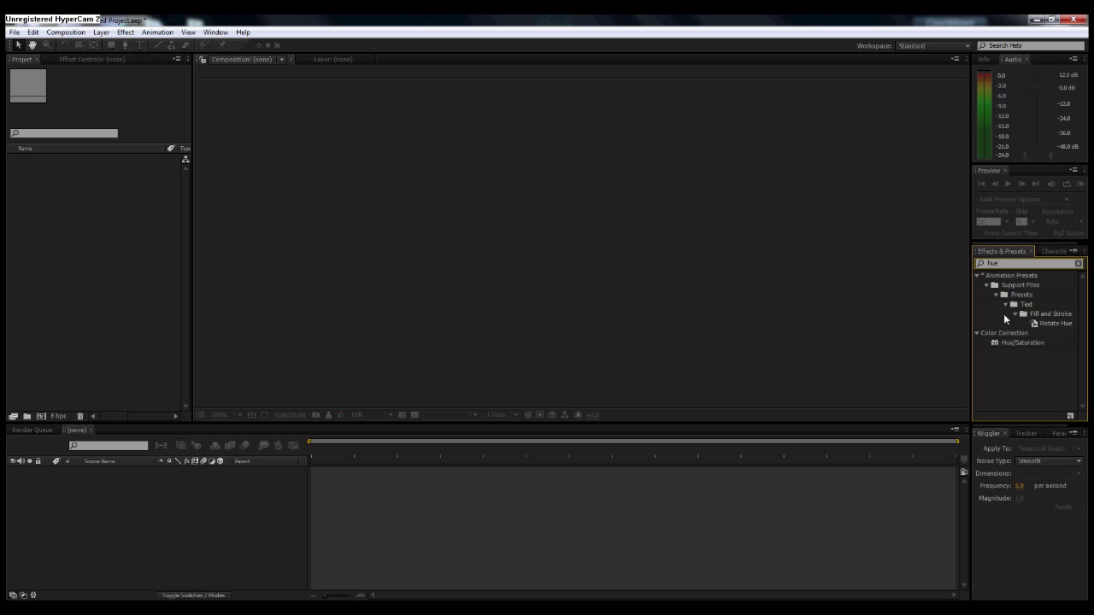
mouse_move(997, 342)
mouse_down()
mouse_move(593, 288)
mouse_move(931, 357)
mouse_move(749, 301)
mouse_move(918, 350)
mouse_move(1014, 344)
mouse_up()
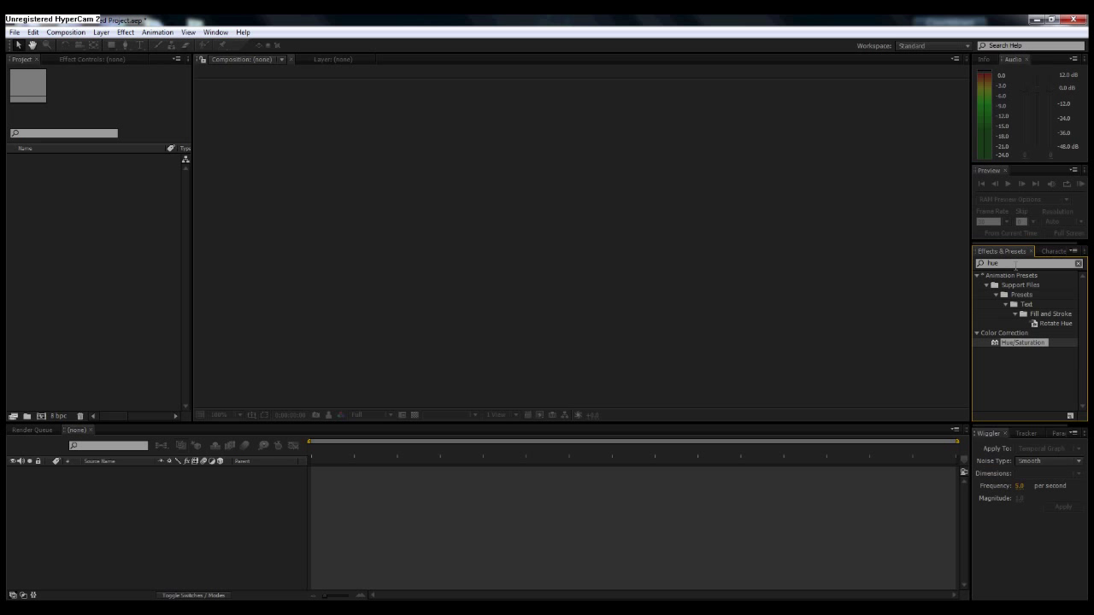
click(1015, 265)
key(BackSpace)
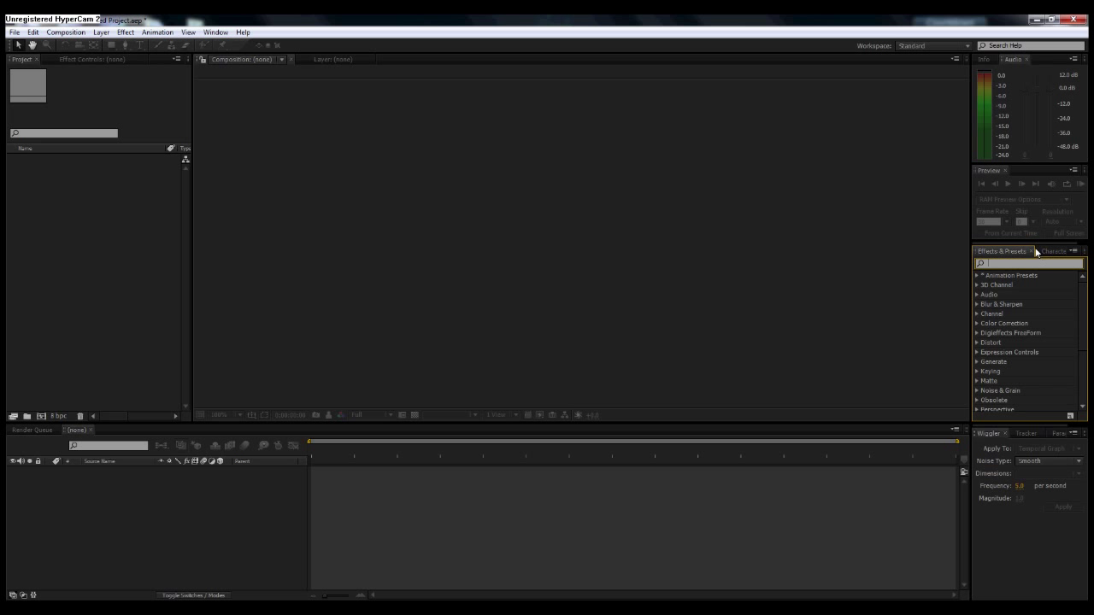
Activate the Composition panel and use Ctrl+T to show Character, Paragraph and Effect Controls
click(1009, 251)
click(488, 135)
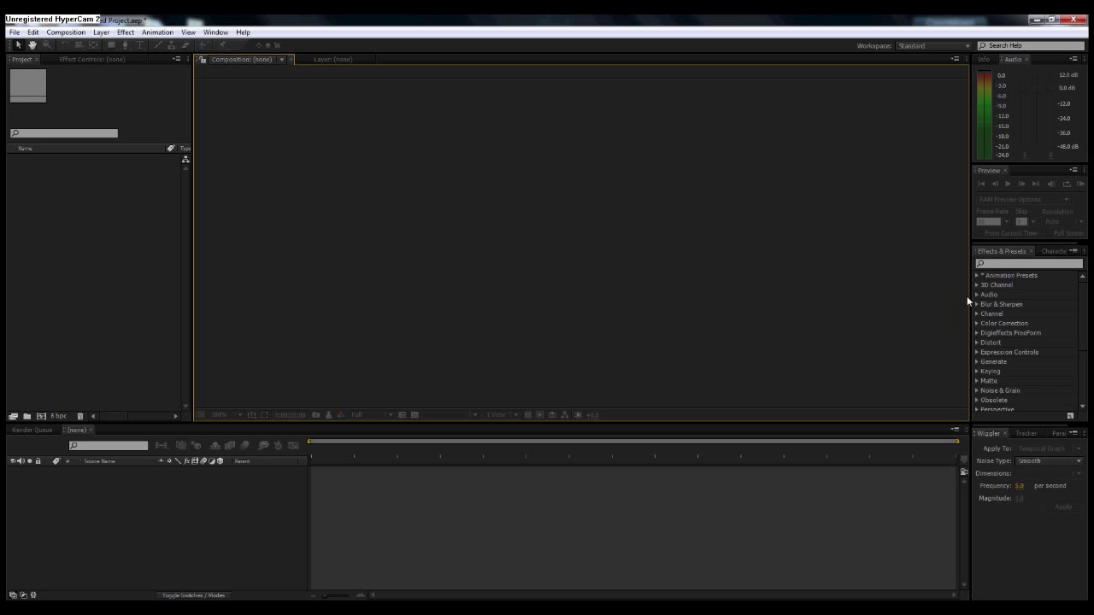
key(ctrl+t)
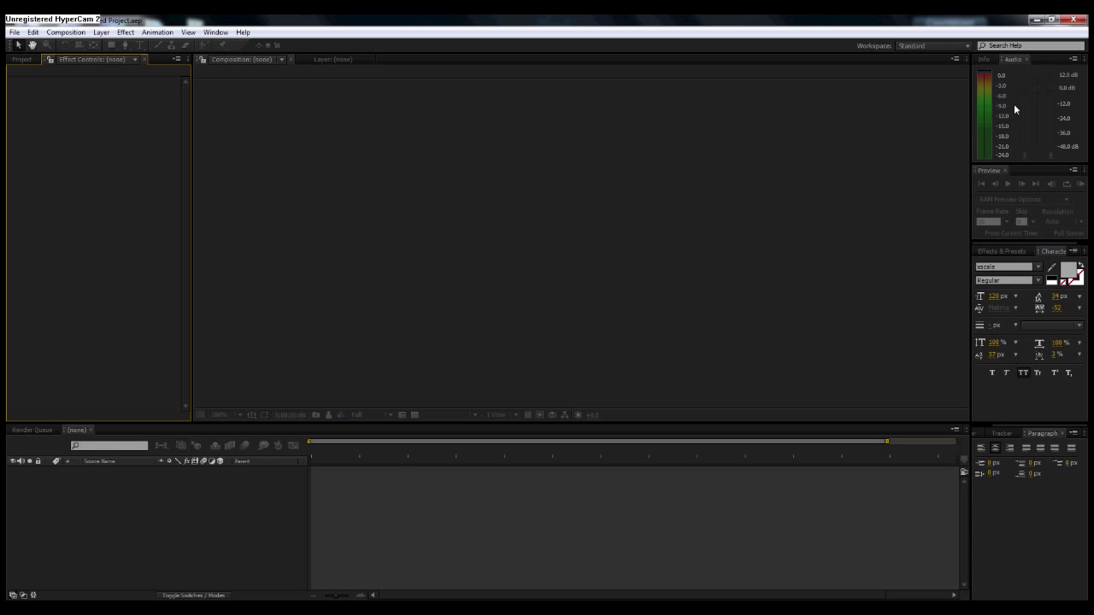
Bring the Project panel and Effects & Presets list back into view
click(32, 46)
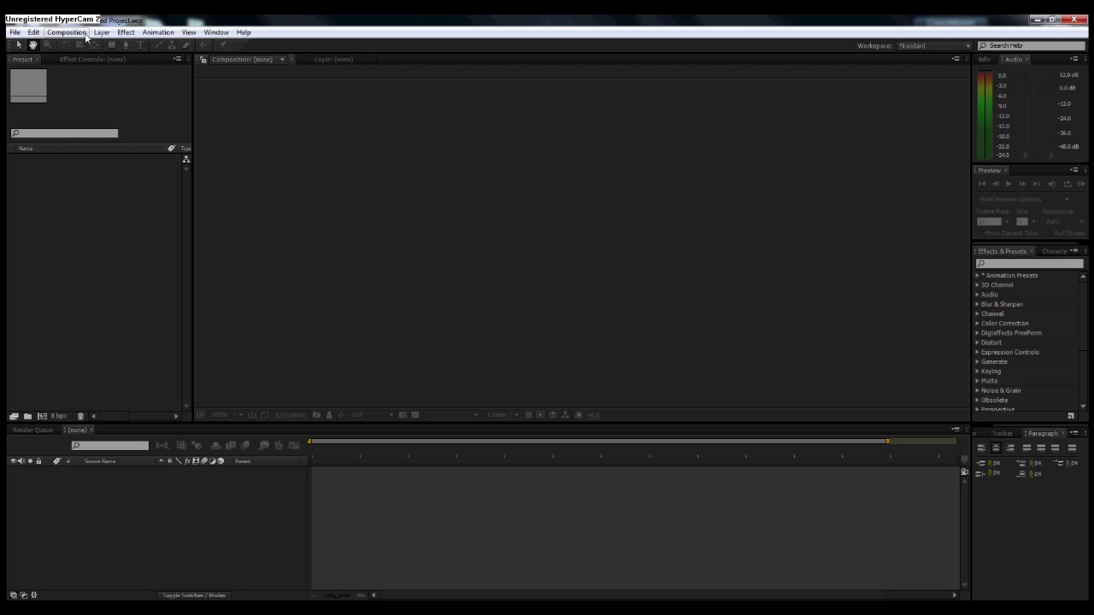
Start a new composition named 'Main Comp'
click(85, 37)
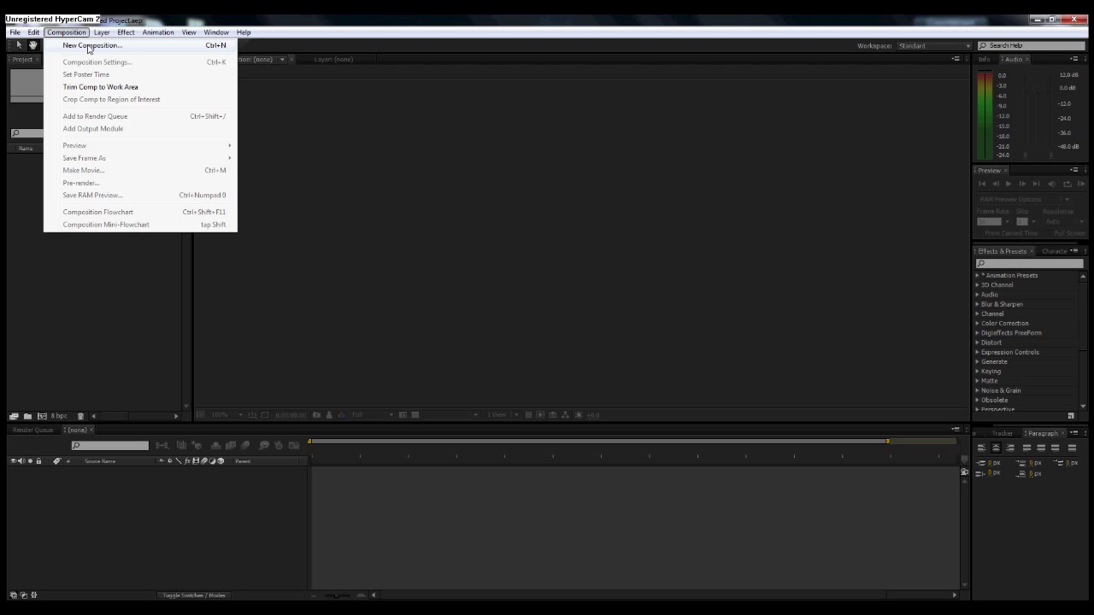
click(89, 46)
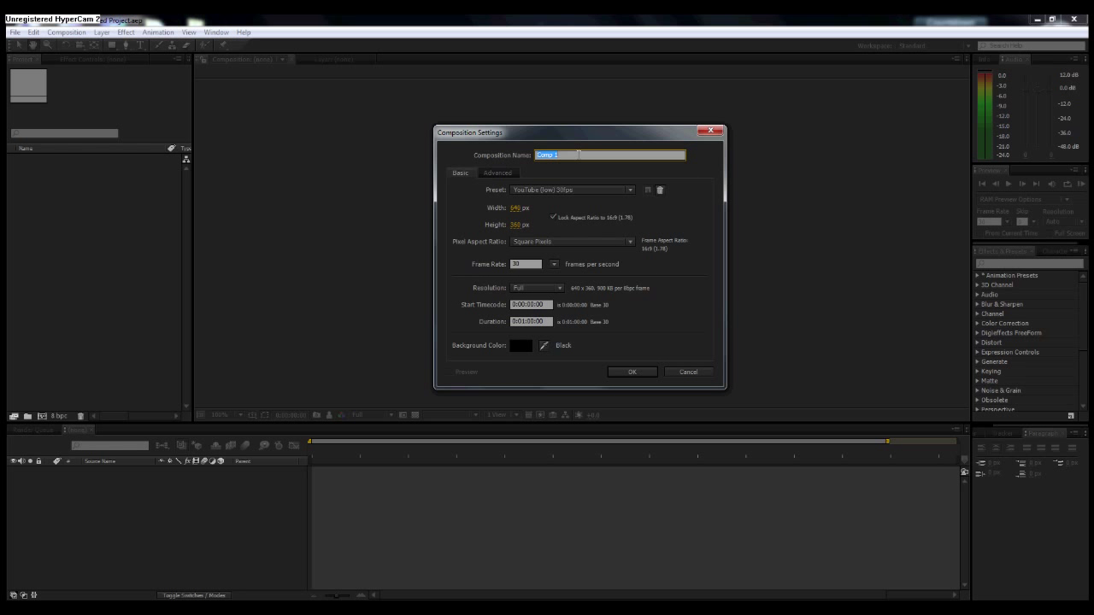
text(Co)
text(Mel)
Try the Superhero Muggs (YouTube) HD preset at 1280x720
click(573, 193)
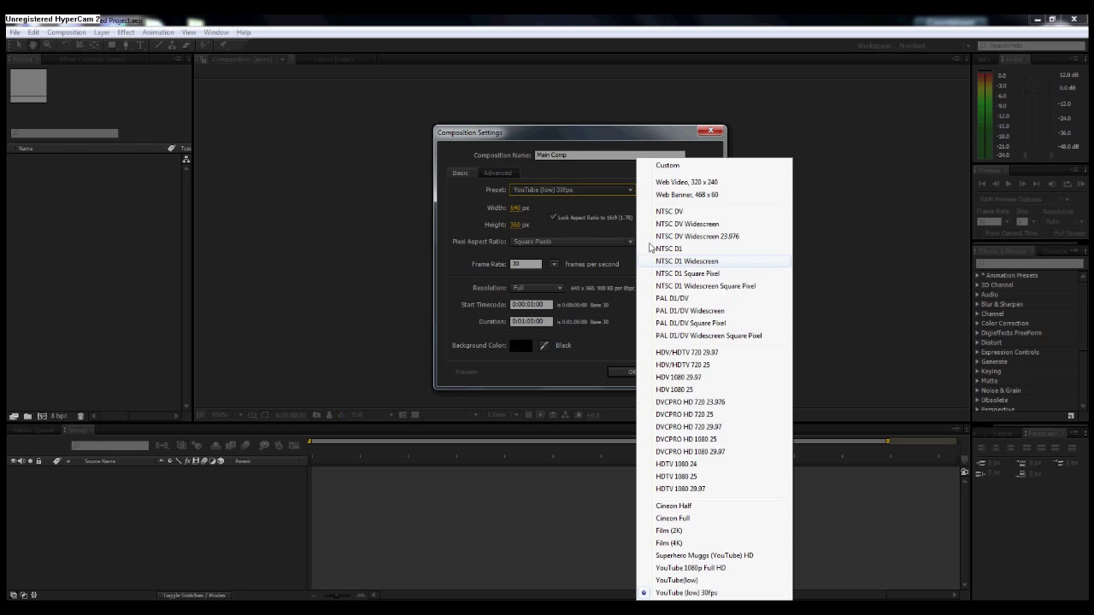
click(679, 557)
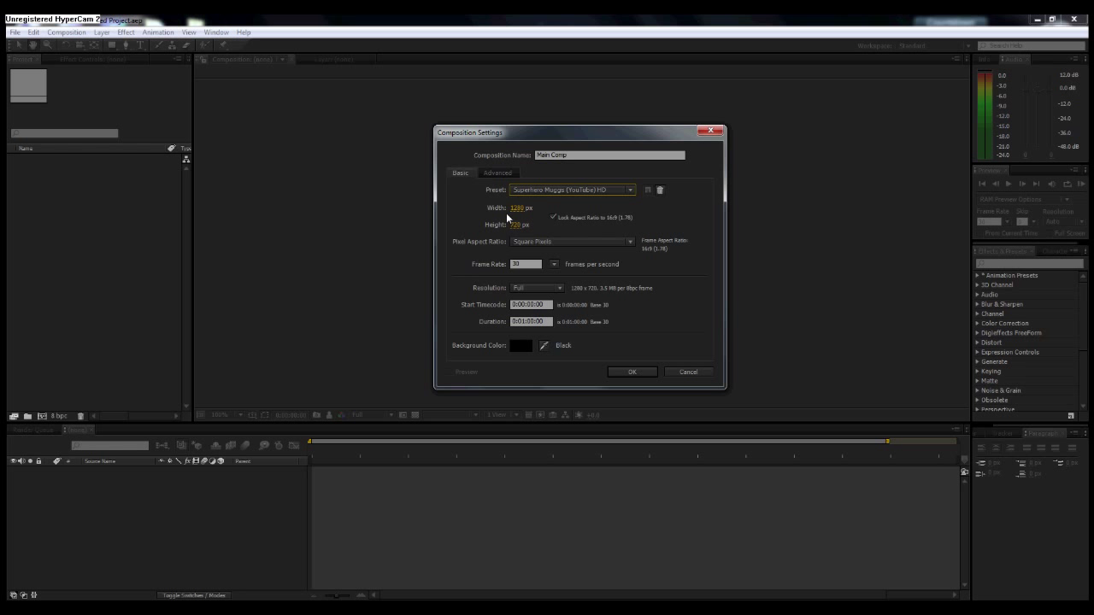
click(561, 189)
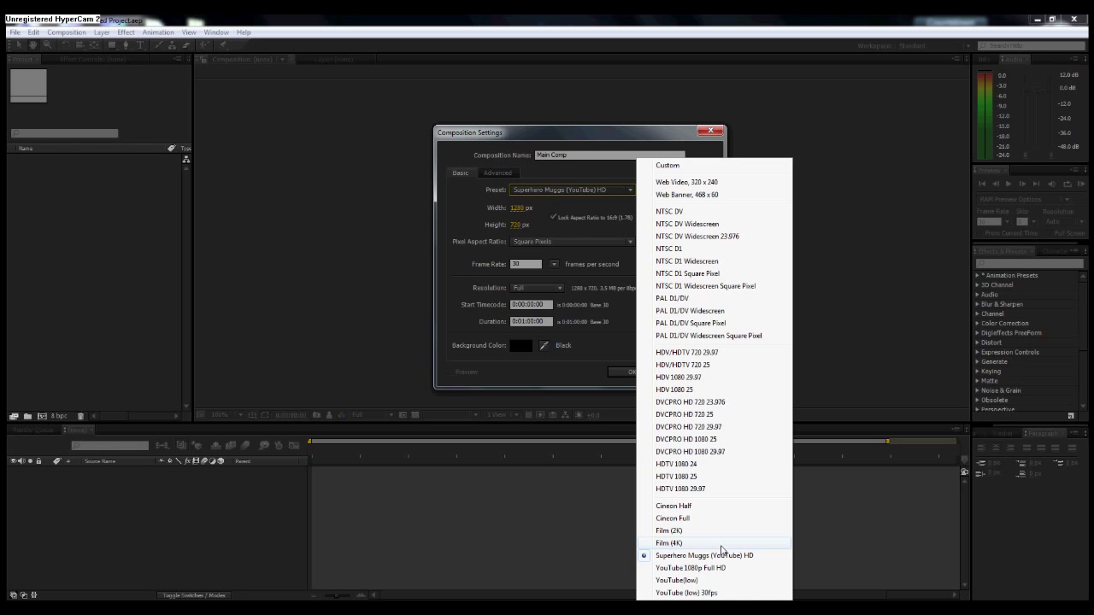
Lock the aspect ratio and apply the YouTube (low) 30fps preset: 640x360 at 30 fps
click(708, 581)
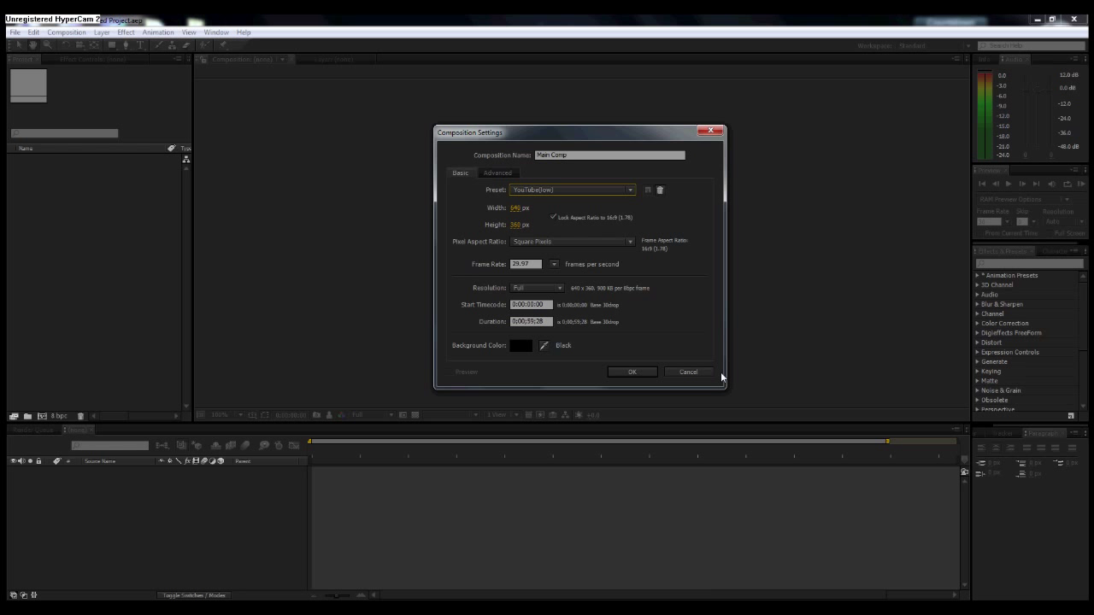
click(553, 217)
click(596, 189)
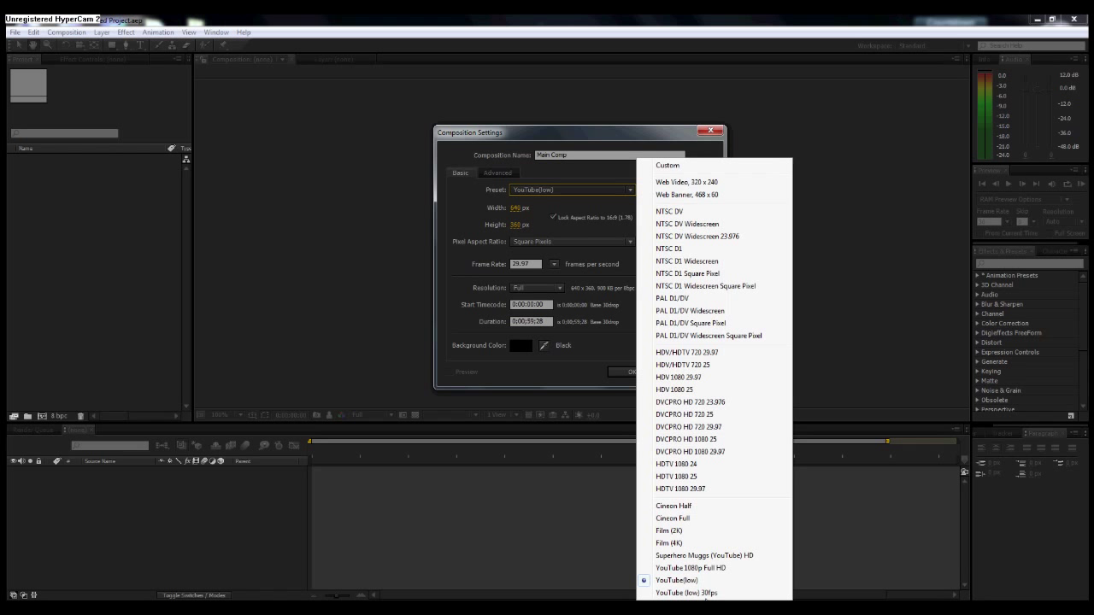
click(691, 596)
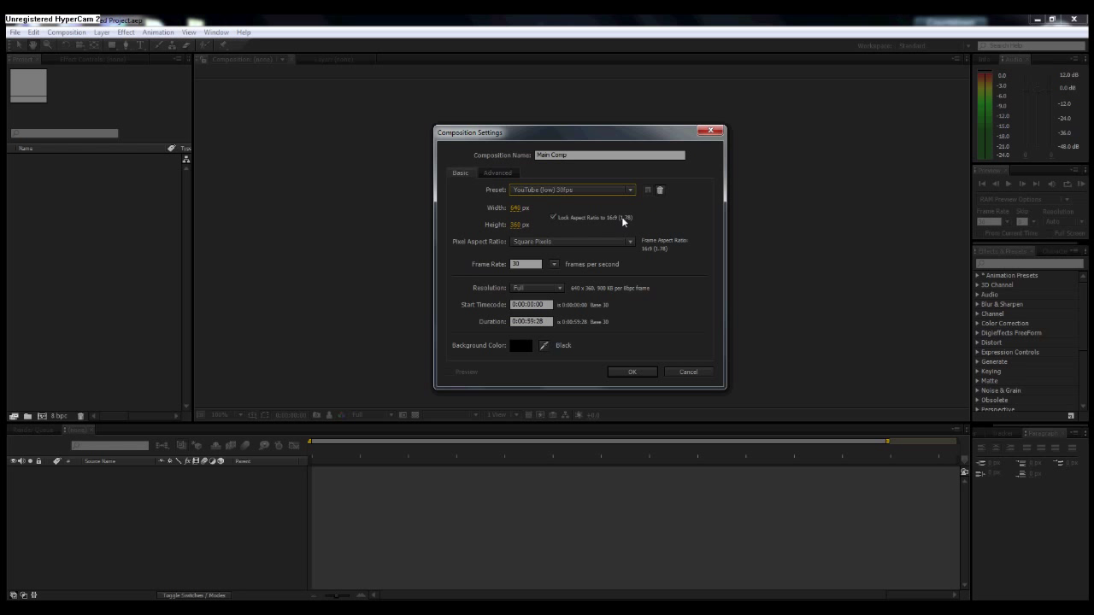
click(535, 264)
Set Main Comp's duration to 0:01:00:00 and keep the background colour black
click(634, 272)
click(540, 322)
double_click(530, 321)
double_click(518, 321)
double_click(513, 321)
double_click(539, 322)
text(00)
key(BackSpace)
text(01)
key(BackSpace)
click(528, 348)
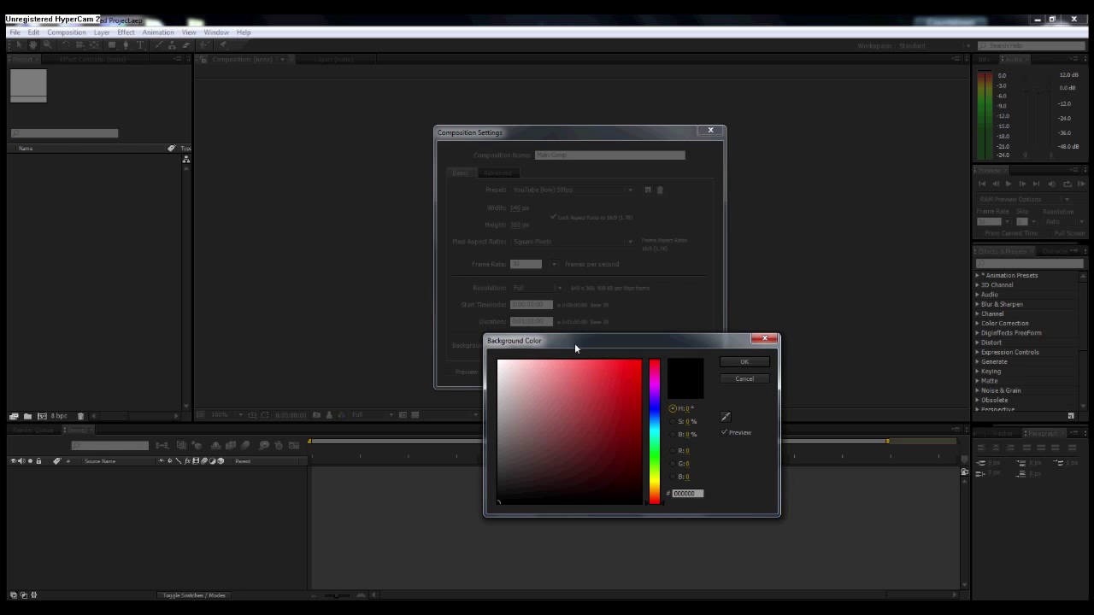
click(744, 362)
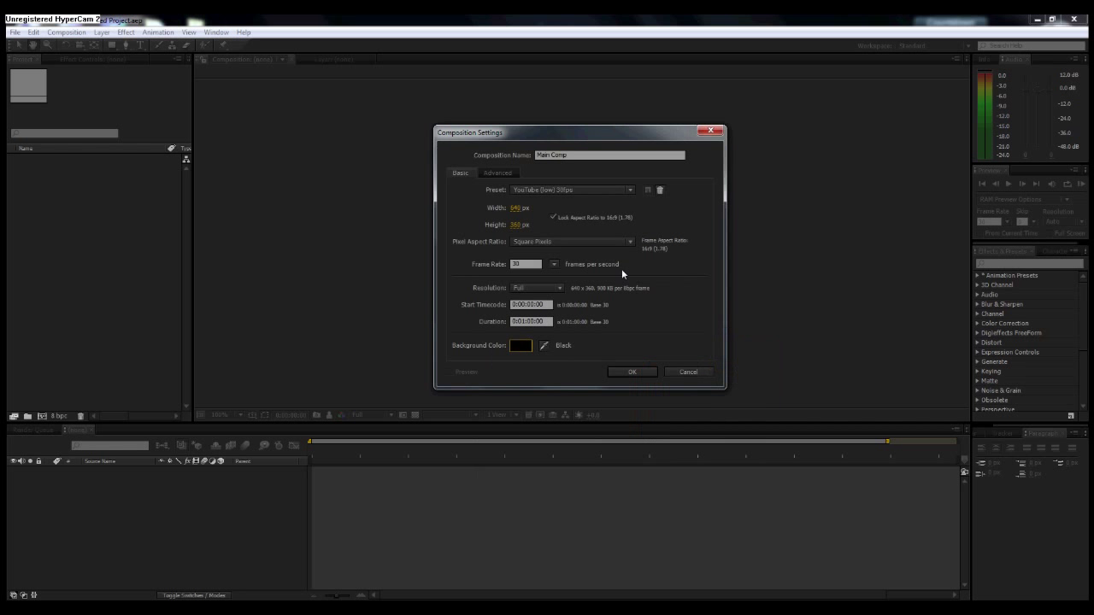
Confirm the settings to create Main Comp, then activate the viewer and Timeline panels
click(632, 372)
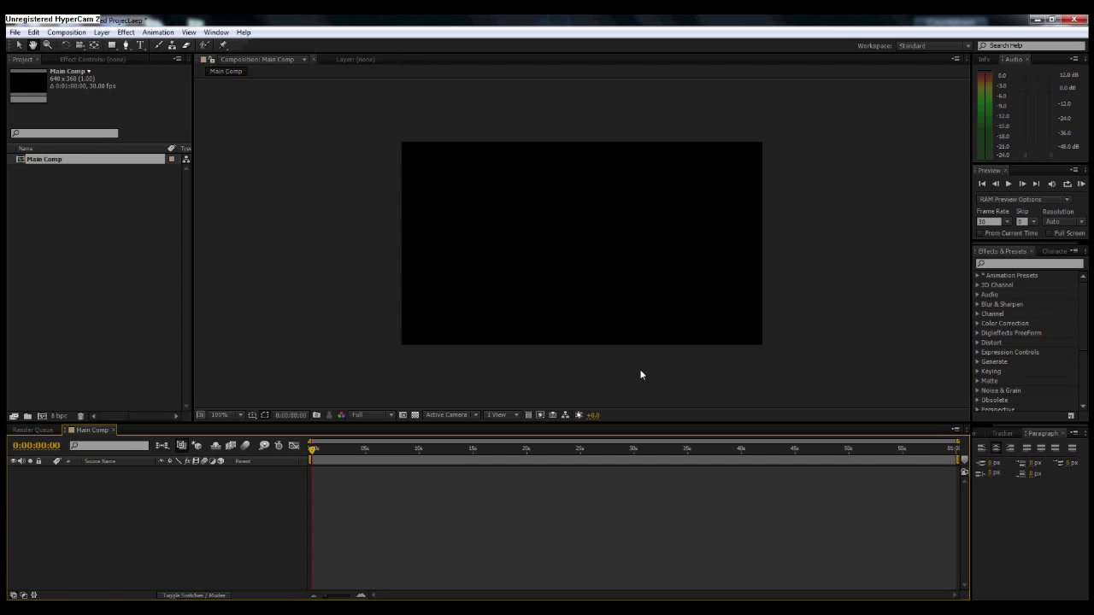
click(373, 130)
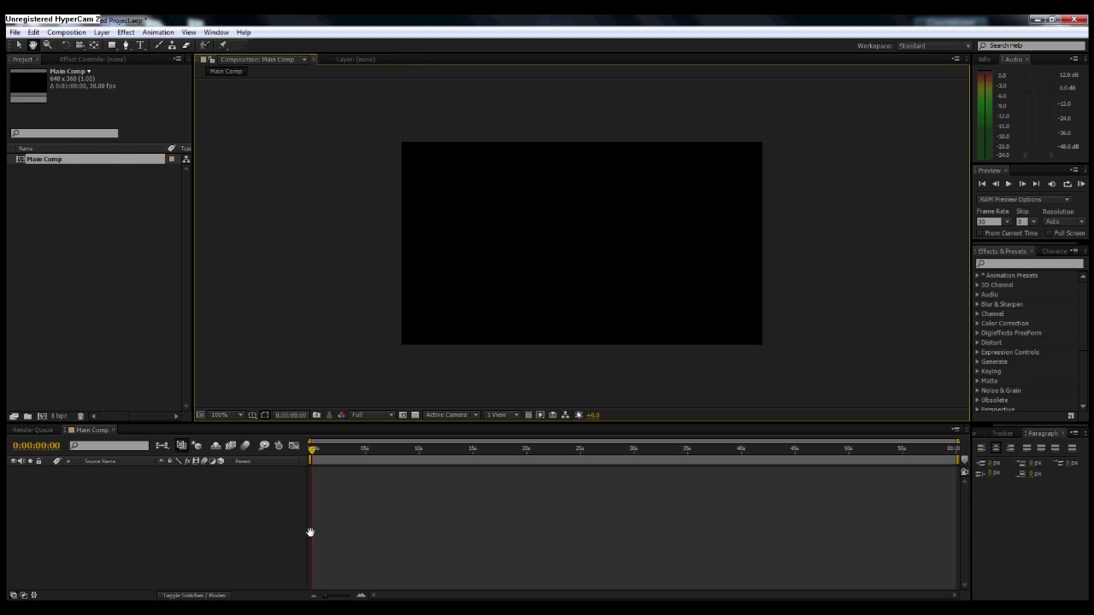
click(154, 487)
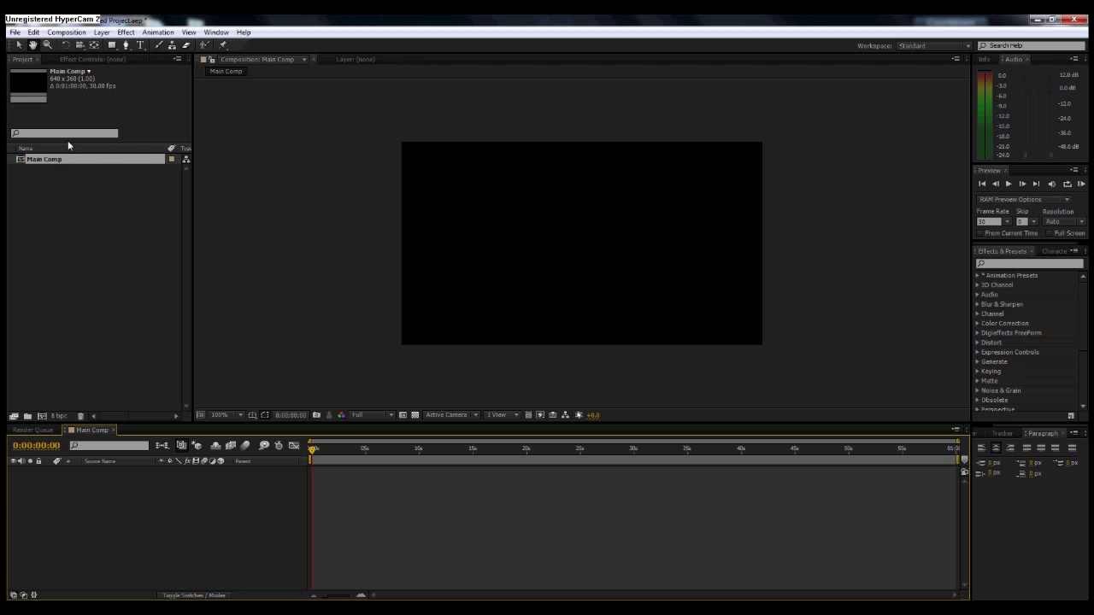
click(19, 44)
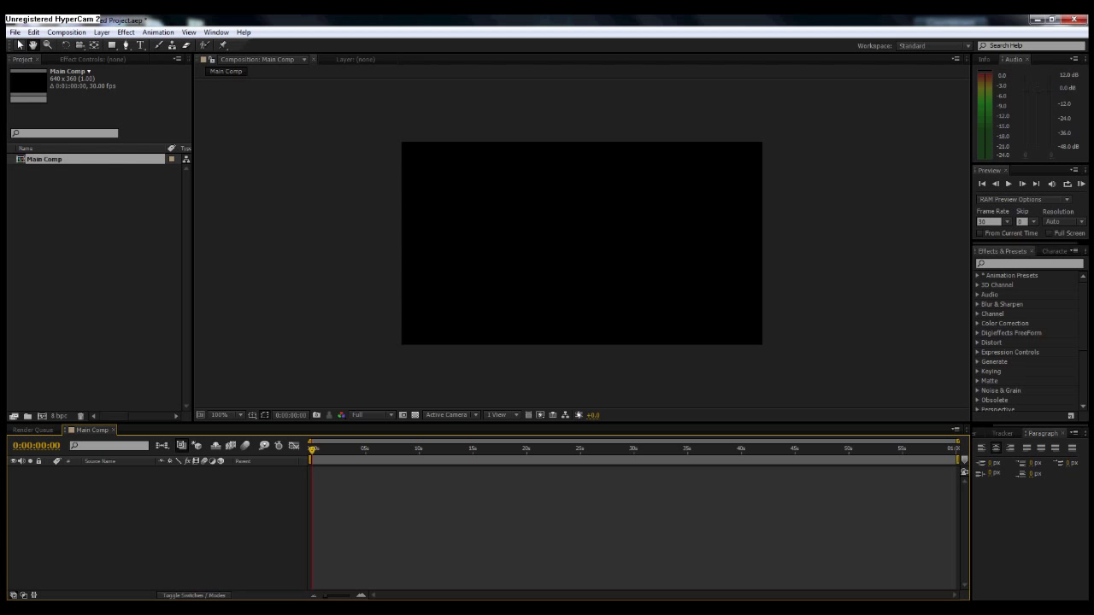